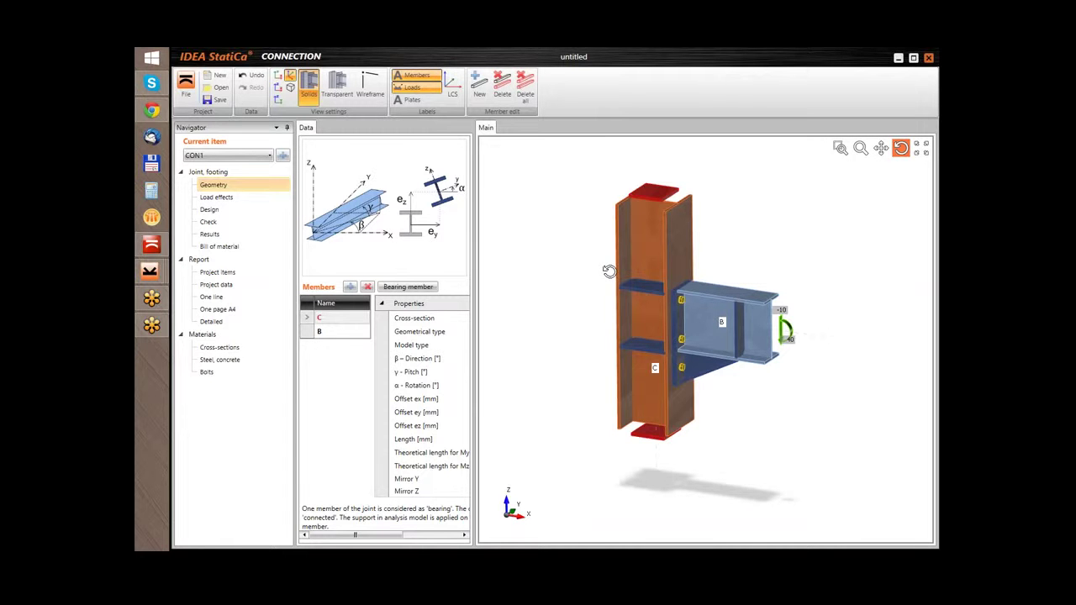
- Close the current joint, discarding unsaved changes, and open the New joint wizard (EN, S 235)
{"action": "left_click", "coordinate": [186, 84]}
{"action": "left_click", "coordinate": [151, 271]}
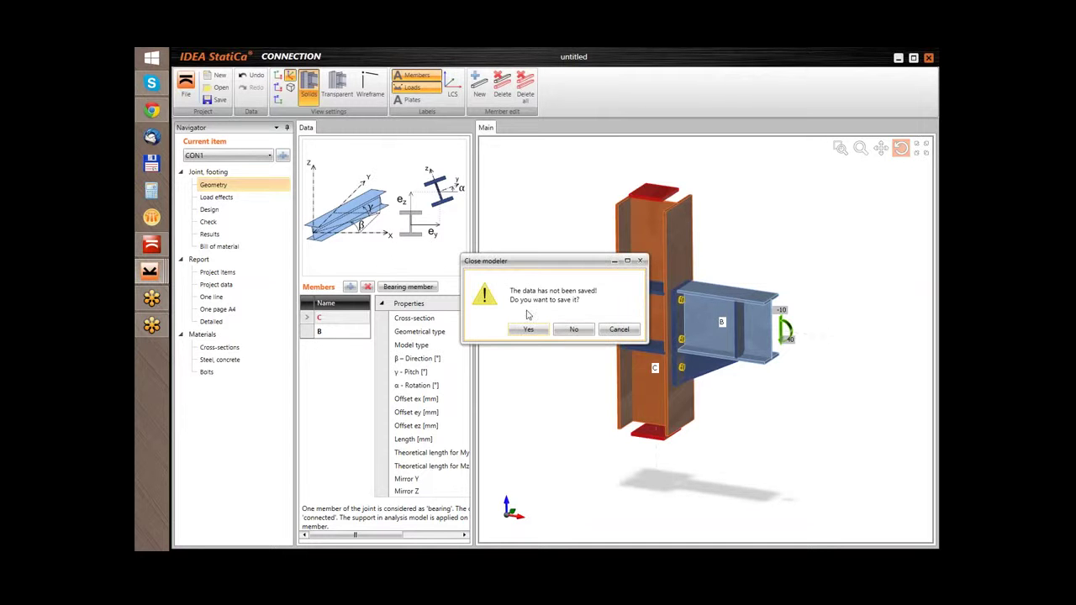
{"action": "left_click", "coordinate": [572, 331]}
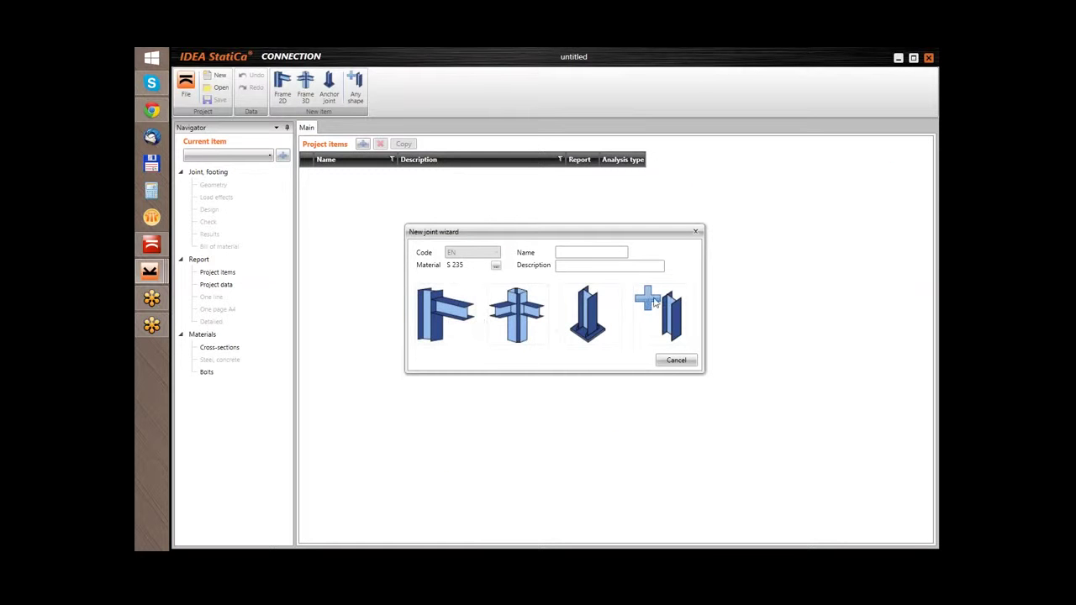
- Create a Frame 2D beam-to-column-flange joint, widen the Data panel and orbit column C upright
{"action": "left_click", "coordinate": [454, 314]}
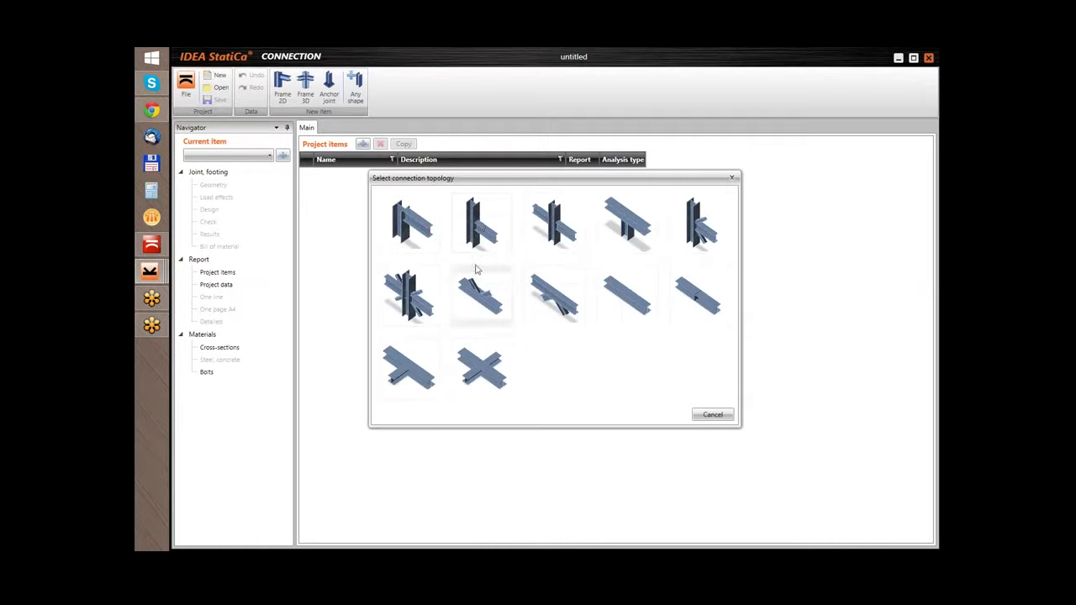
{"action": "left_click", "coordinate": [481, 224]}
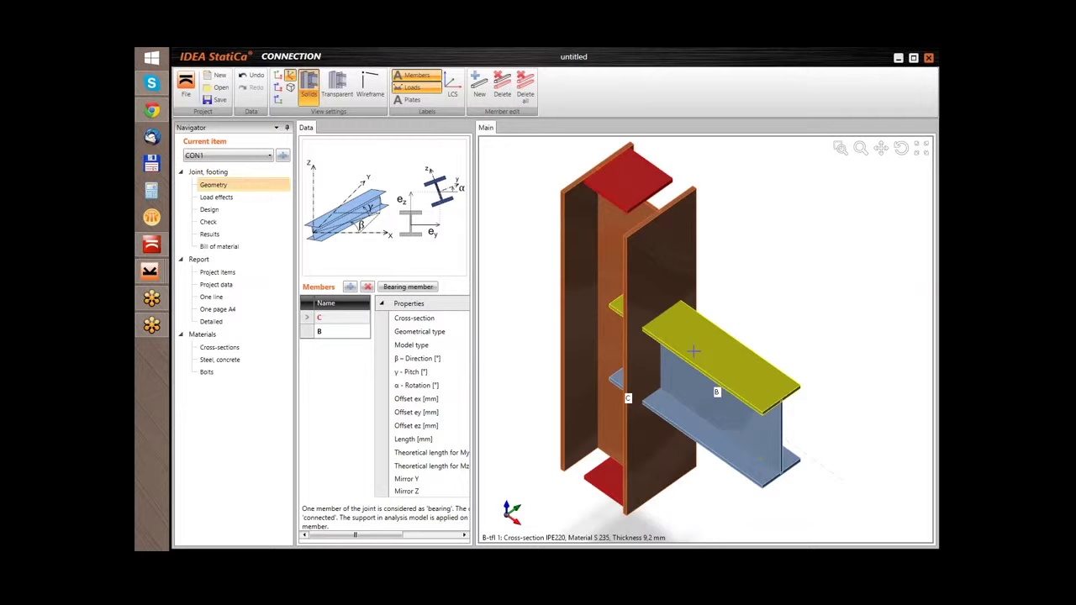
{"action": "left_click_drag", "start_coordinate": [476, 370], "coordinate": [528, 365]}
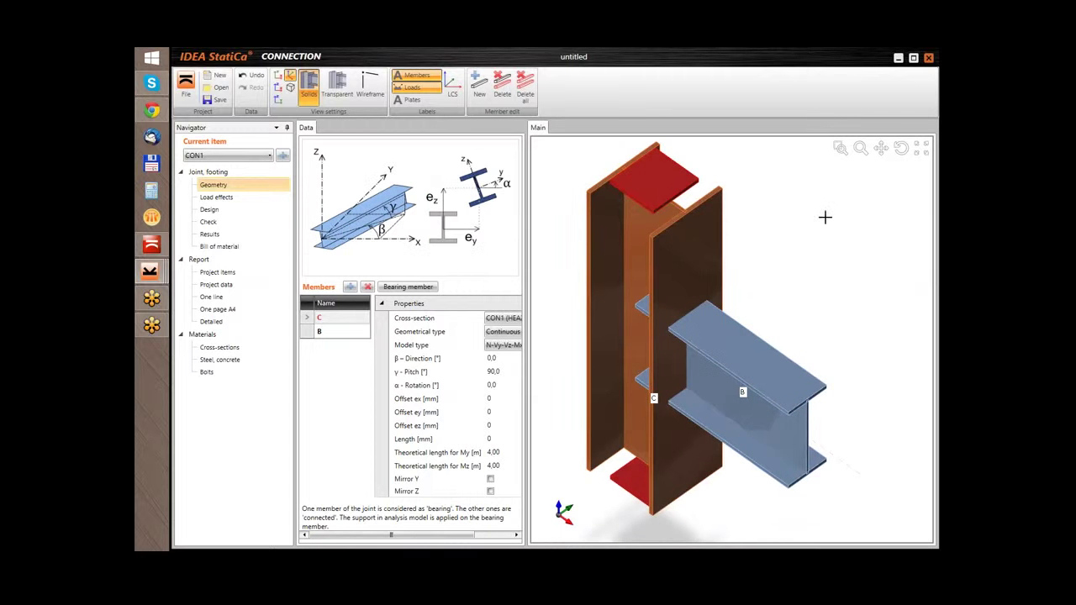
{"action": "left_click", "coordinate": [900, 147]}
{"action": "left_click_drag", "start_coordinate": [794, 280], "coordinate": [709, 285]}
{"action": "scroll", "coordinate": [771, 281], "scroll_direction": "down", "scroll_amount": 3}
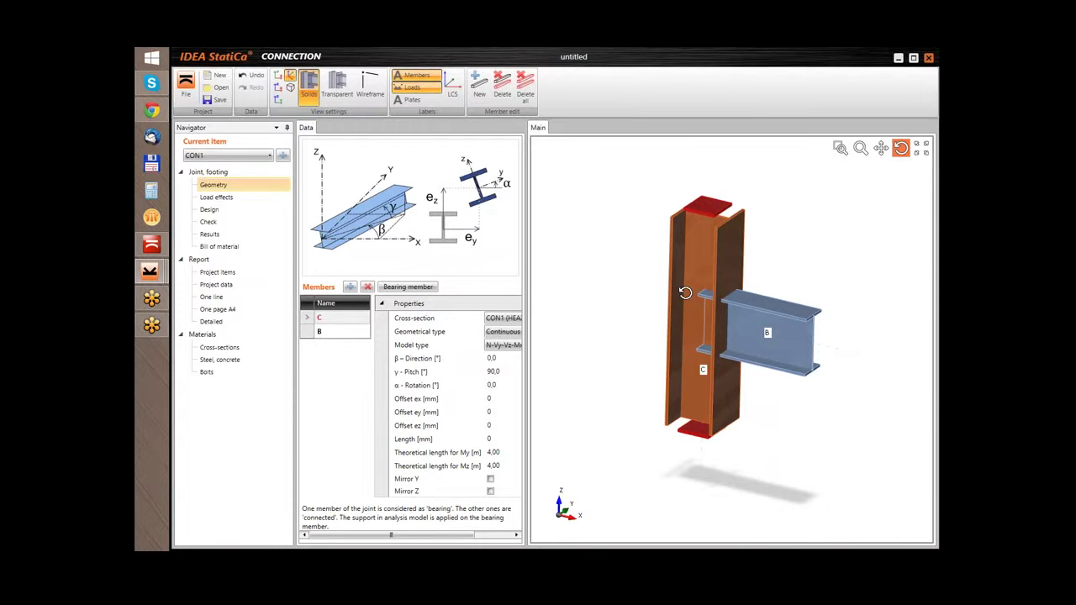
{"action": "left_click", "coordinate": [220, 199]}
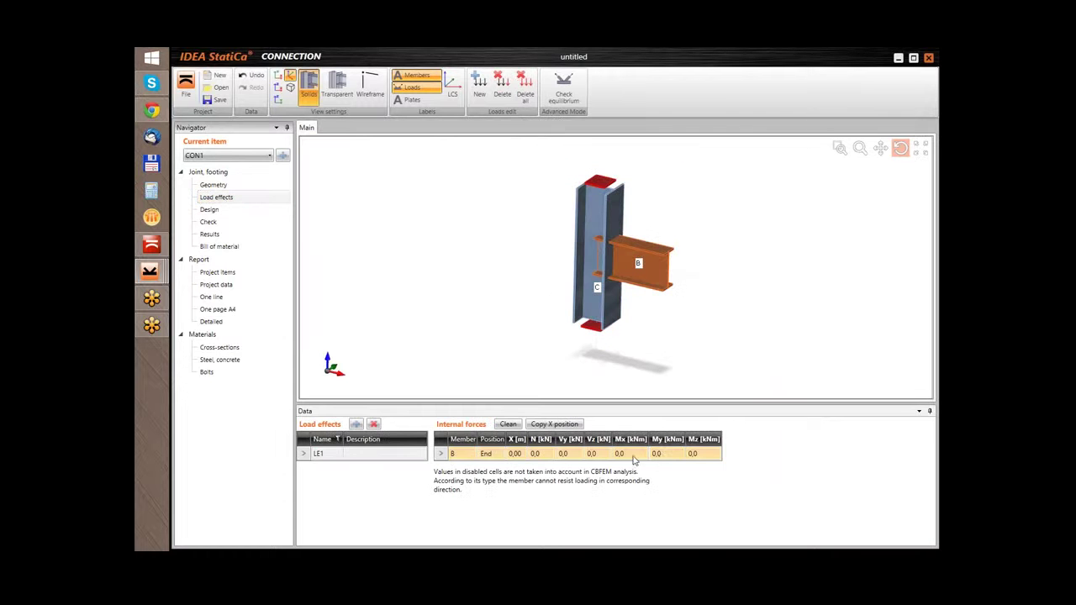
- In the LE1 internal forces table, set beam B's My to 30 kNm and Vz to -10 kN
{"action": "left_click", "coordinate": [669, 455]}
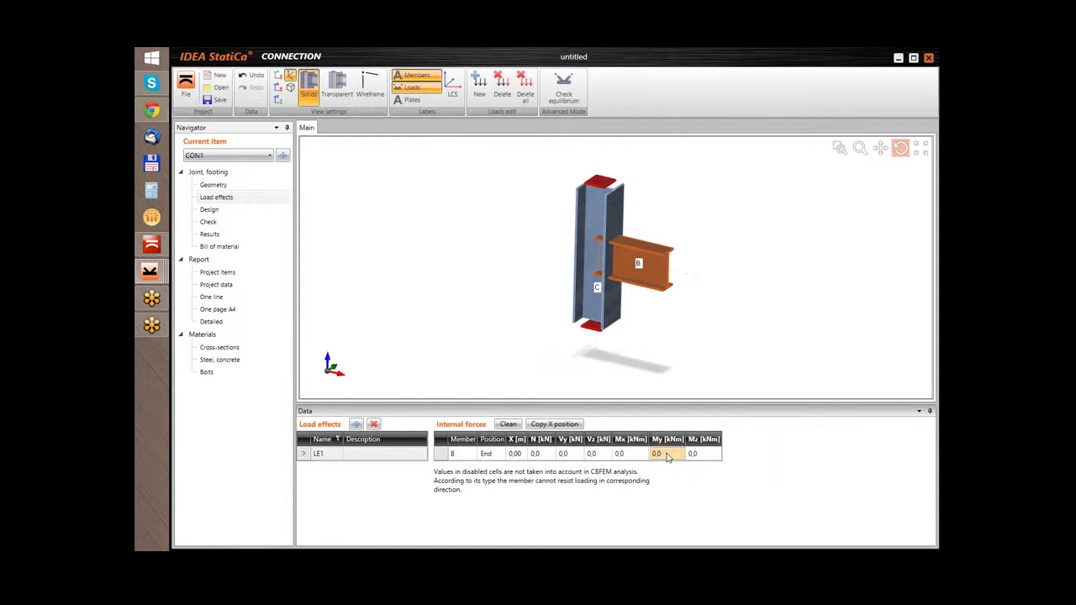
{"action": "left_click", "coordinate": [669, 455]}
{"action": "left_click", "coordinate": [597, 454]}
{"action": "left_click", "coordinate": [597, 454]}
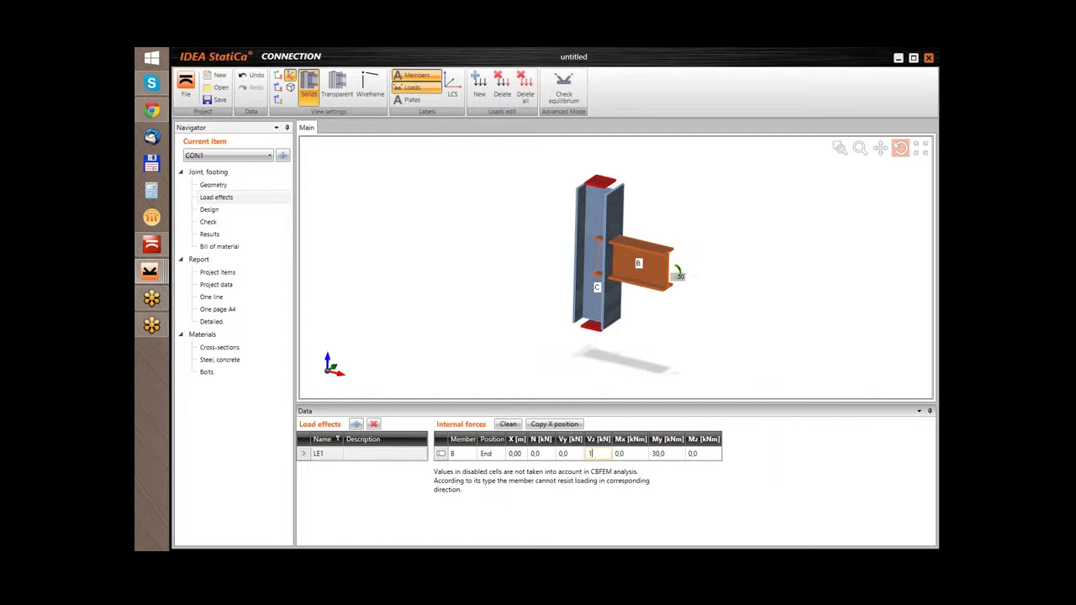
{"action": "type", "text": "10"}
{"action": "key", "text": "Return"}
{"action": "left_click", "coordinate": [592, 455]}
{"action": "type", "text": "-"}
{"action": "key", "text": "Return"}
{"action": "left_click", "coordinate": [513, 273]}
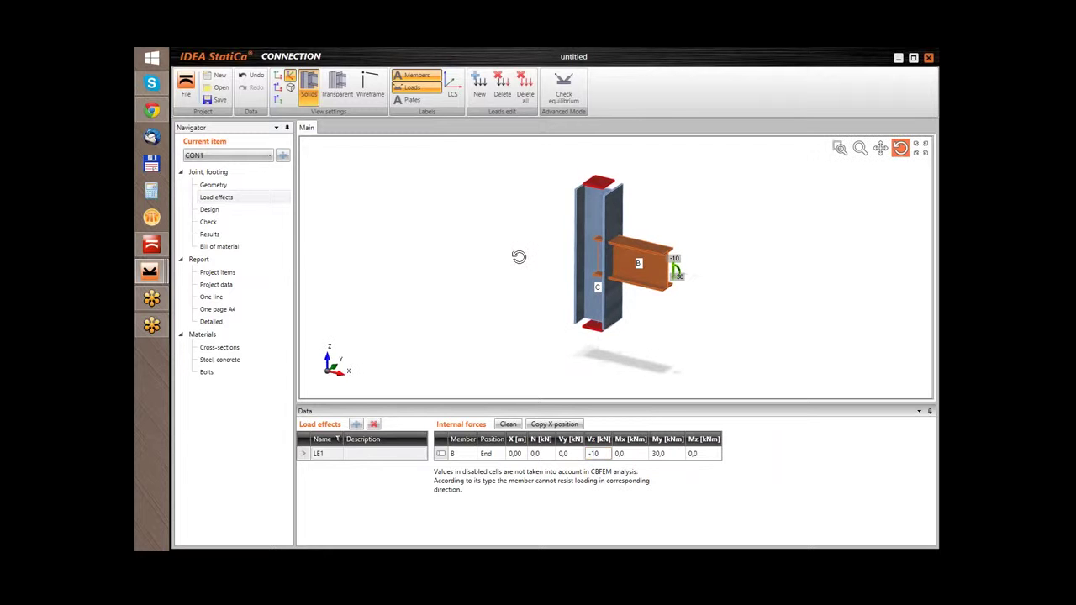
- In the Design workspace, start applying a joint template with the 10.9 DIN6914 bolt assembly
{"action": "left_click", "coordinate": [216, 211]}
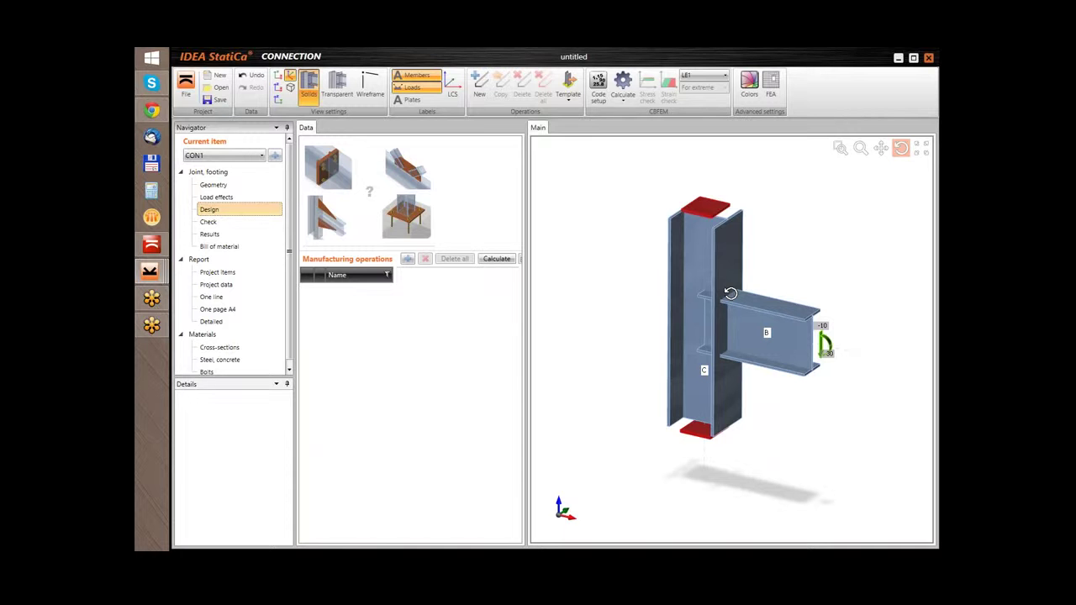
{"action": "left_click", "coordinate": [568, 87]}
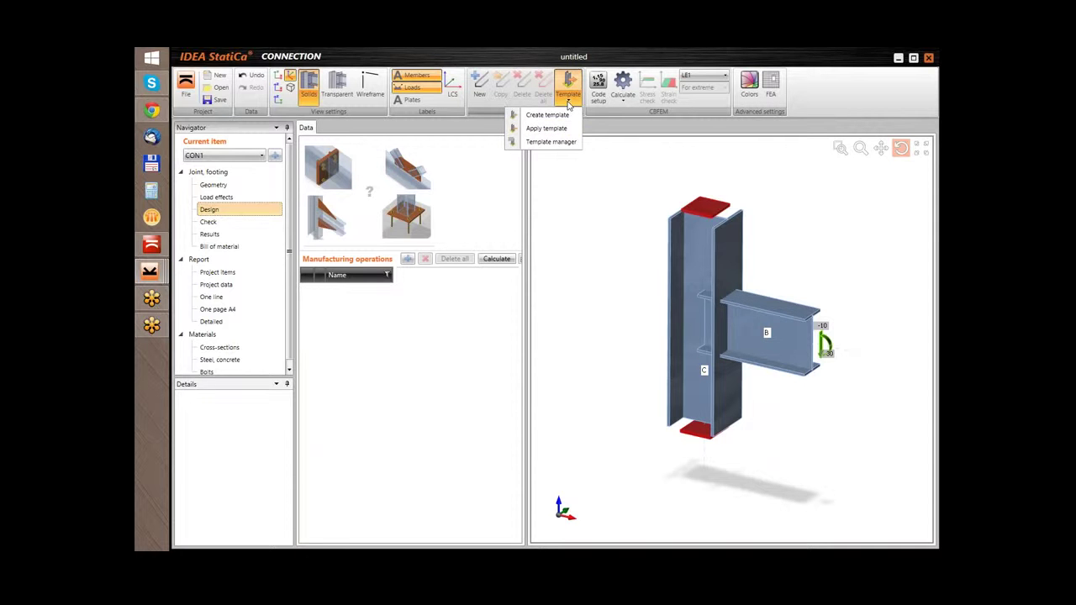
{"action": "left_click", "coordinate": [545, 129]}
{"action": "left_click", "coordinate": [492, 260]}
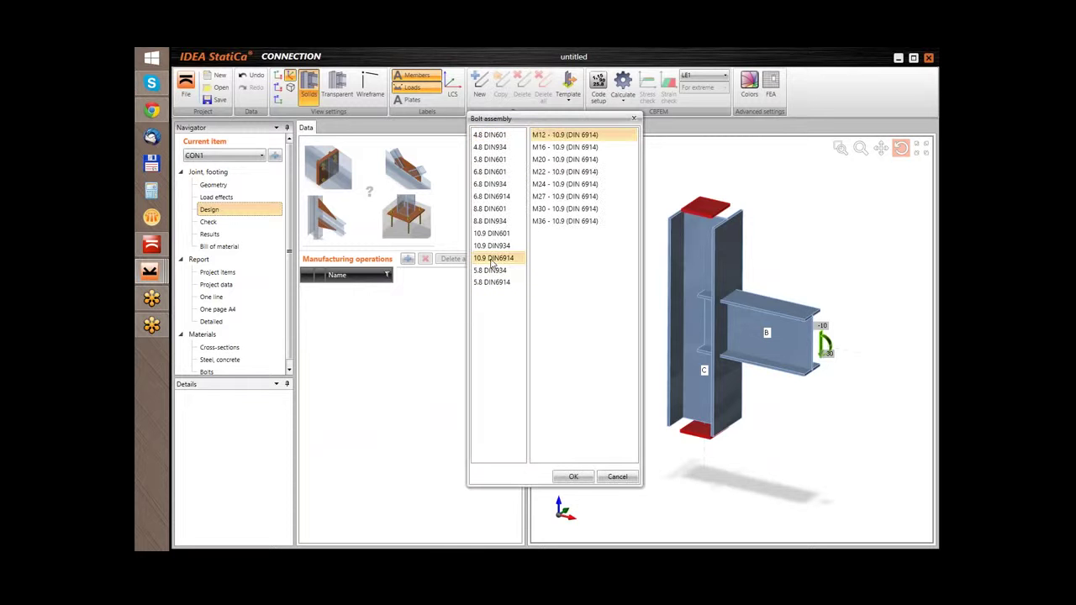
{"action": "left_click", "coordinate": [574, 477]}
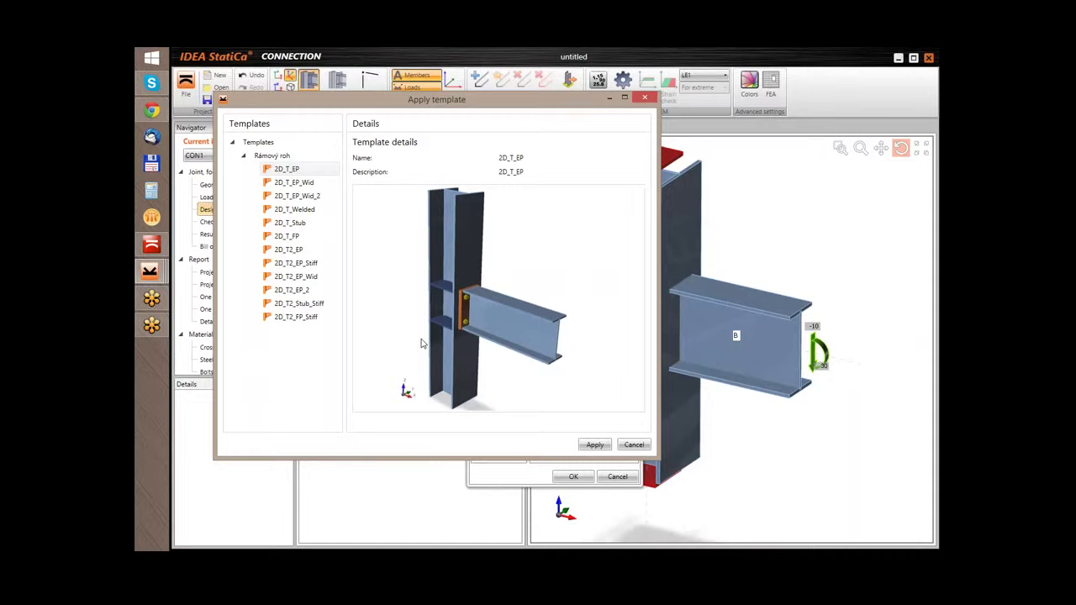
- Compare the Rámový roh templates and apply 2D_T_EP_Wid_2, adding ČD1, VÝZT1, ROZŠ1 and VÝZT2
{"action": "left_click", "coordinate": [302, 184]}
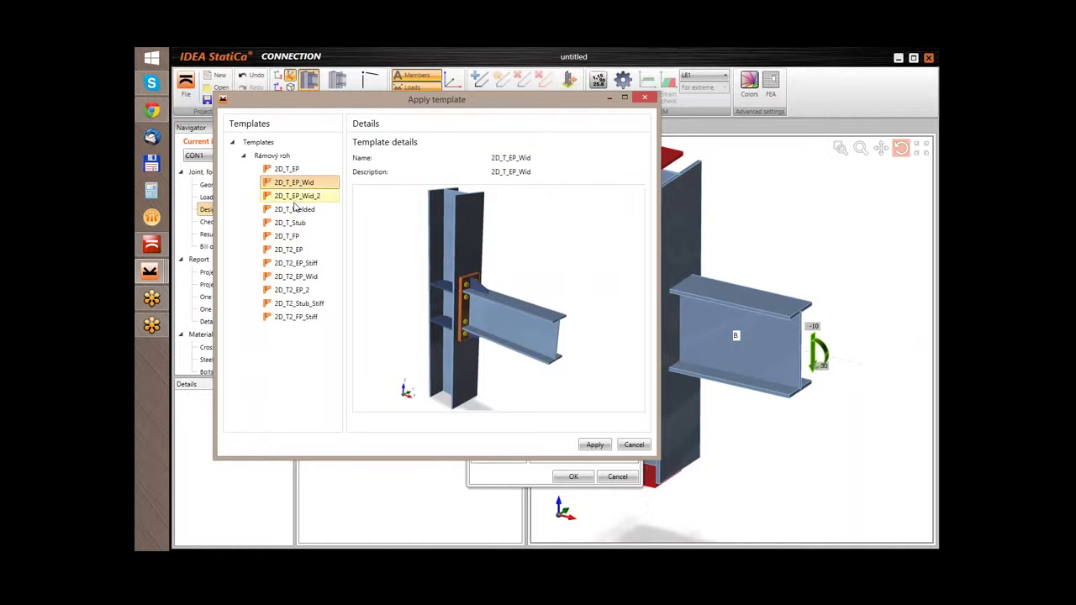
{"action": "left_click", "coordinate": [295, 198]}
{"action": "left_click", "coordinate": [294, 209]}
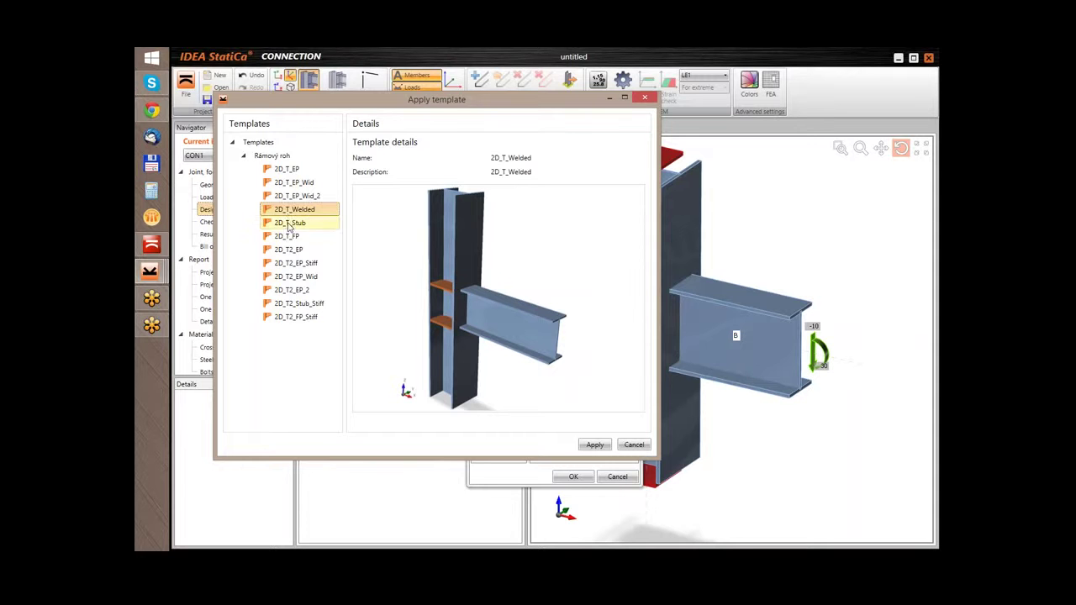
{"action": "left_click", "coordinate": [289, 224]}
{"action": "left_click", "coordinate": [288, 237]}
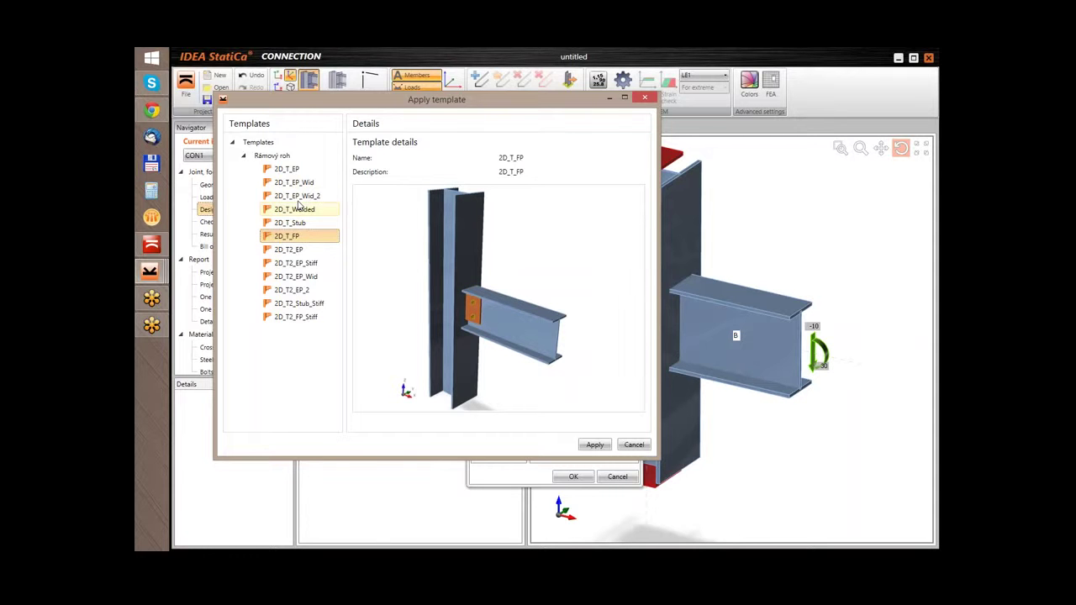
{"action": "left_click", "coordinate": [299, 199]}
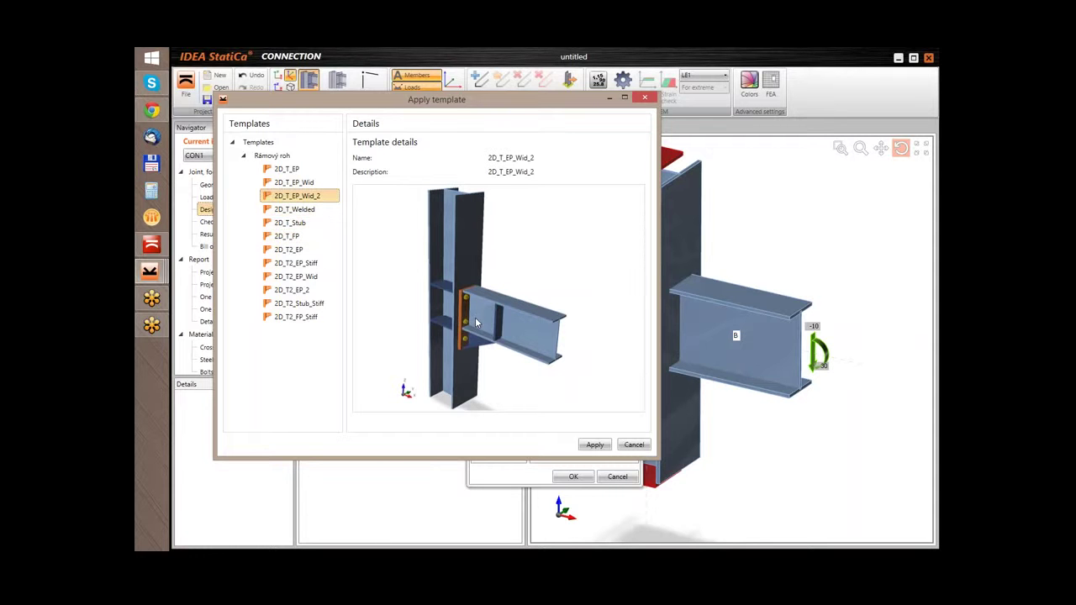
{"action": "left_click", "coordinate": [599, 445]}
{"action": "left_click", "coordinate": [592, 475]}
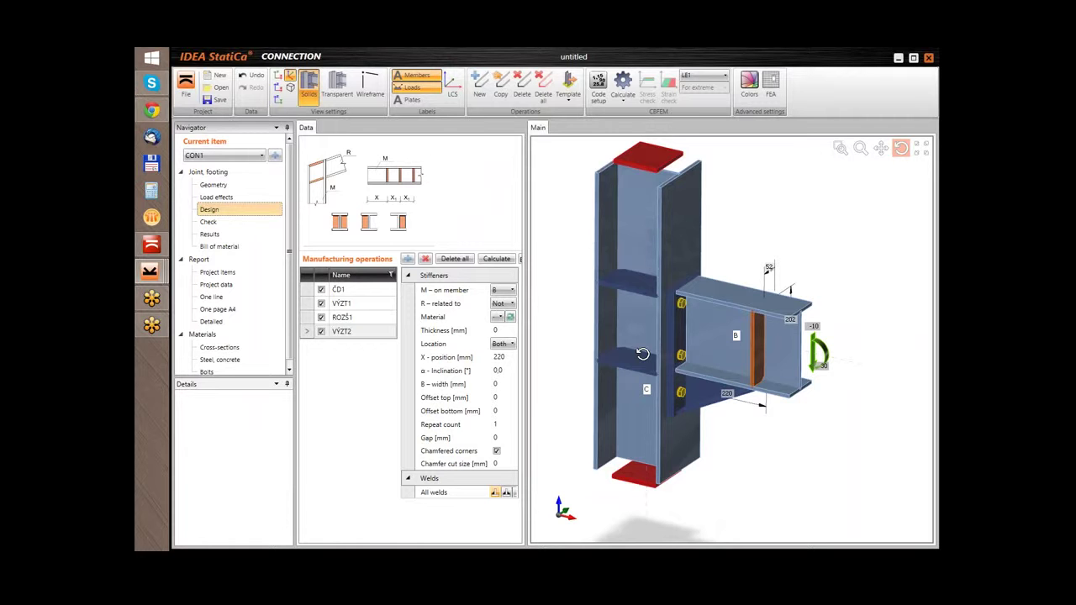
- Zoom and orbit to inspect the column and end plate, then go to the Check page
{"action": "scroll", "coordinate": [714, 353], "scroll_direction": "down", "scroll_amount": 3}
{"action": "scroll", "coordinate": [715, 353], "scroll_direction": "up", "scroll_amount": 4}
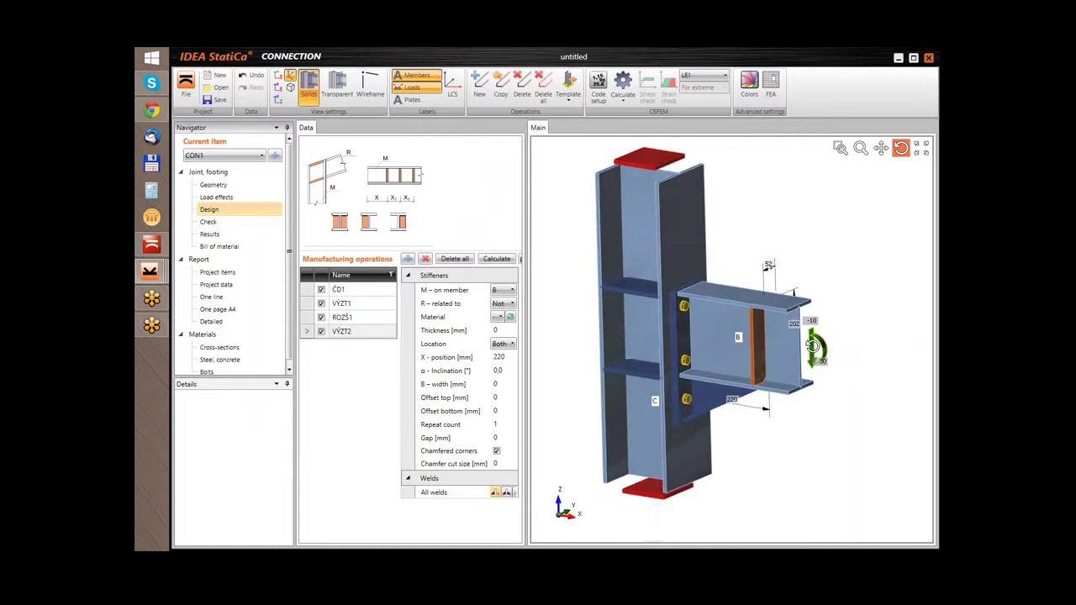
{"action": "scroll", "coordinate": [803, 363], "scroll_direction": "down", "scroll_amount": 2}
{"action": "left_click_drag", "start_coordinate": [754, 359], "coordinate": [701, 258]}
{"action": "left_click_drag", "start_coordinate": [702, 433], "coordinate": [693, 324]}
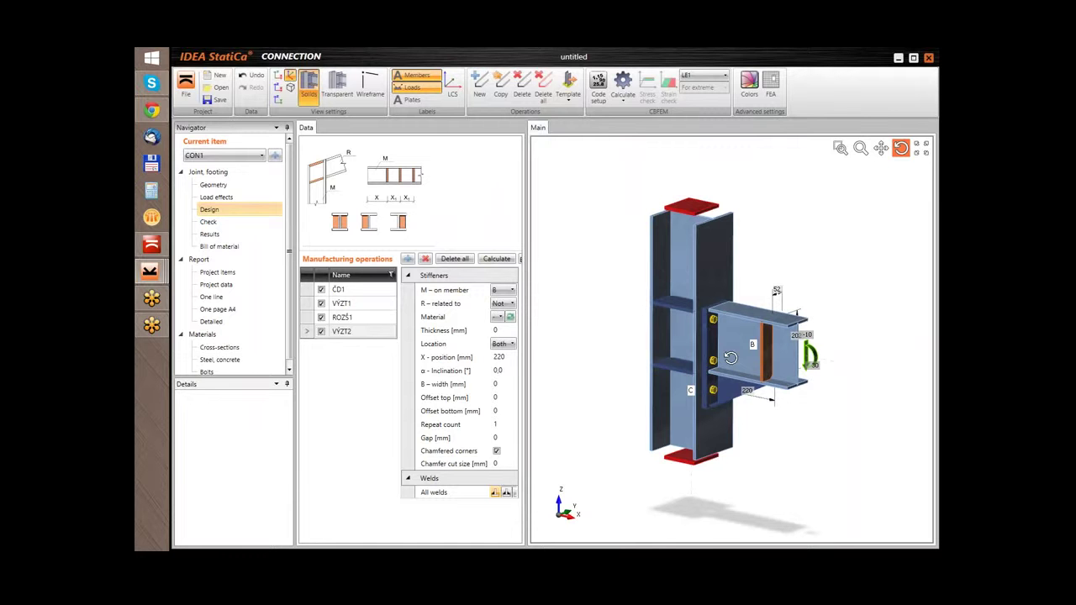
{"action": "left_click", "coordinate": [215, 222]}
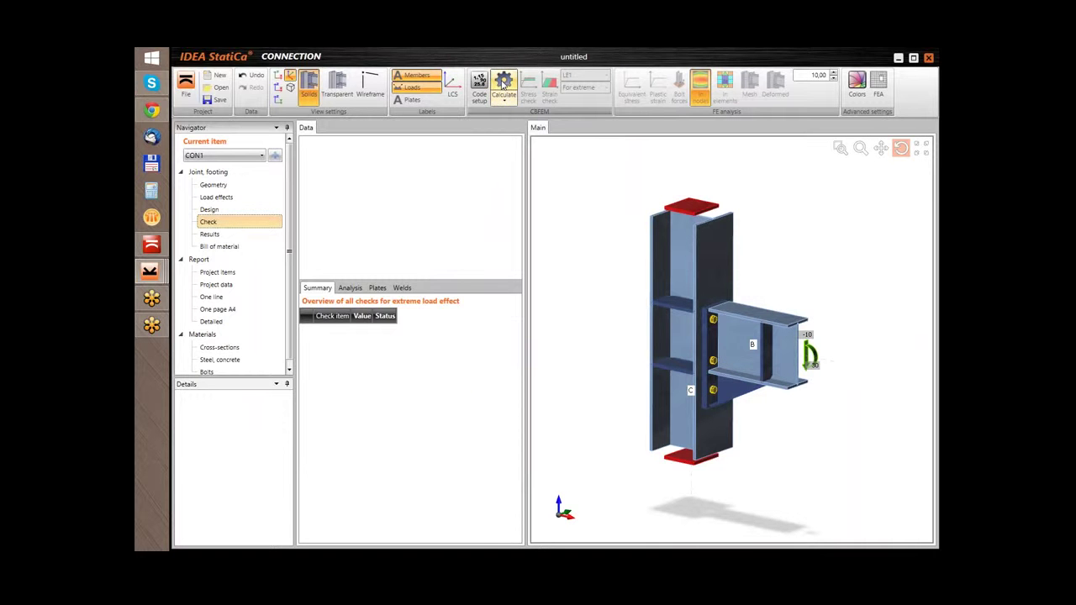
- Run the CBFEM calculation and review the results: plates 0.2%, bolts 84.6%, welds 46.6%
{"action": "left_click", "coordinate": [503, 84]}
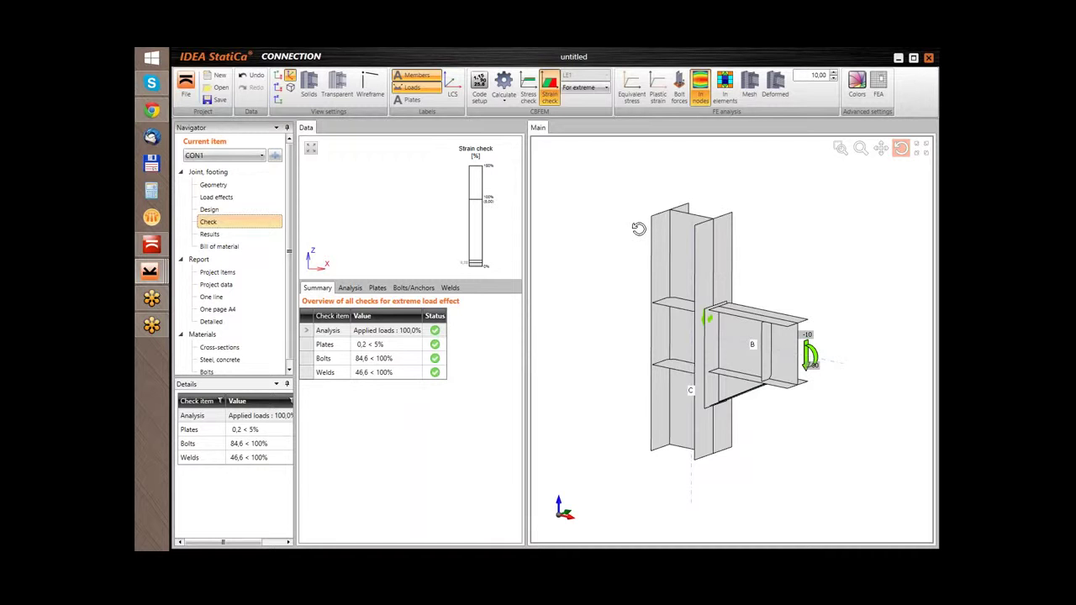
{"action": "left_click_drag", "start_coordinate": [651, 281], "coordinate": [737, 363]}
{"action": "left_click_drag", "start_coordinate": [647, 305], "coordinate": [722, 331]}
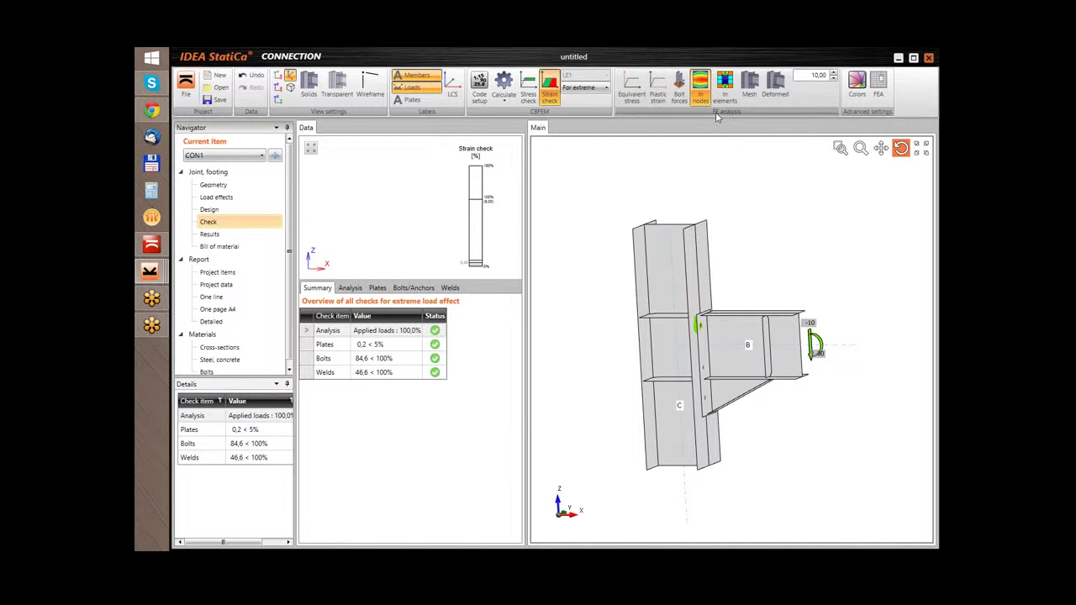
- Show equivalent stress (0–235 MPa), orbit to a frontal view, and display it on the deformed shape
{"action": "left_click", "coordinate": [633, 88]}
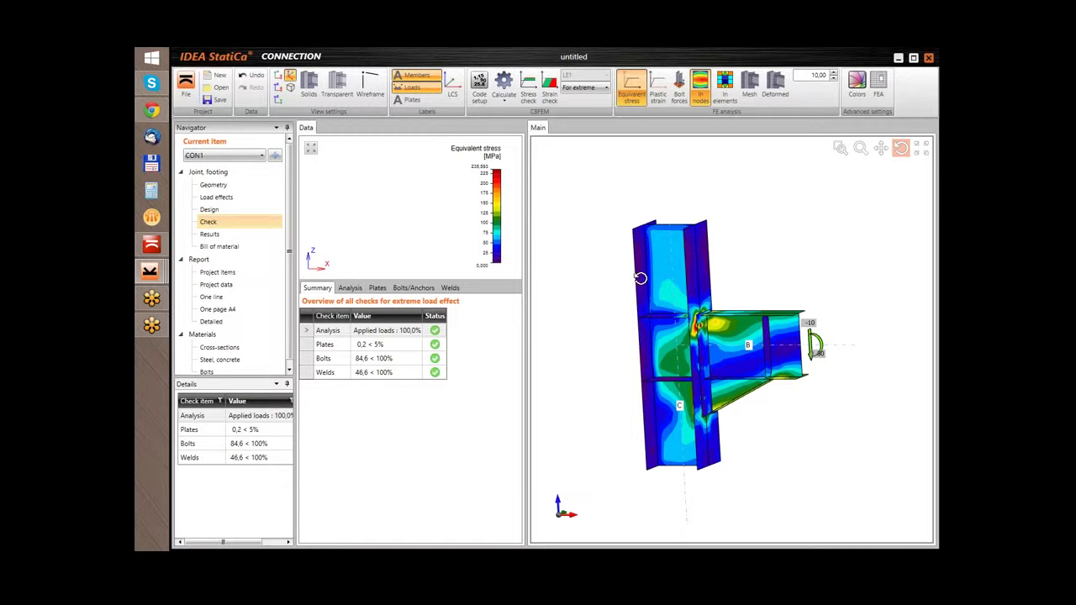
{"action": "left_click_drag", "start_coordinate": [647, 269], "coordinate": [656, 276]}
{"action": "left_click_drag", "start_coordinate": [745, 372], "coordinate": [761, 332]}
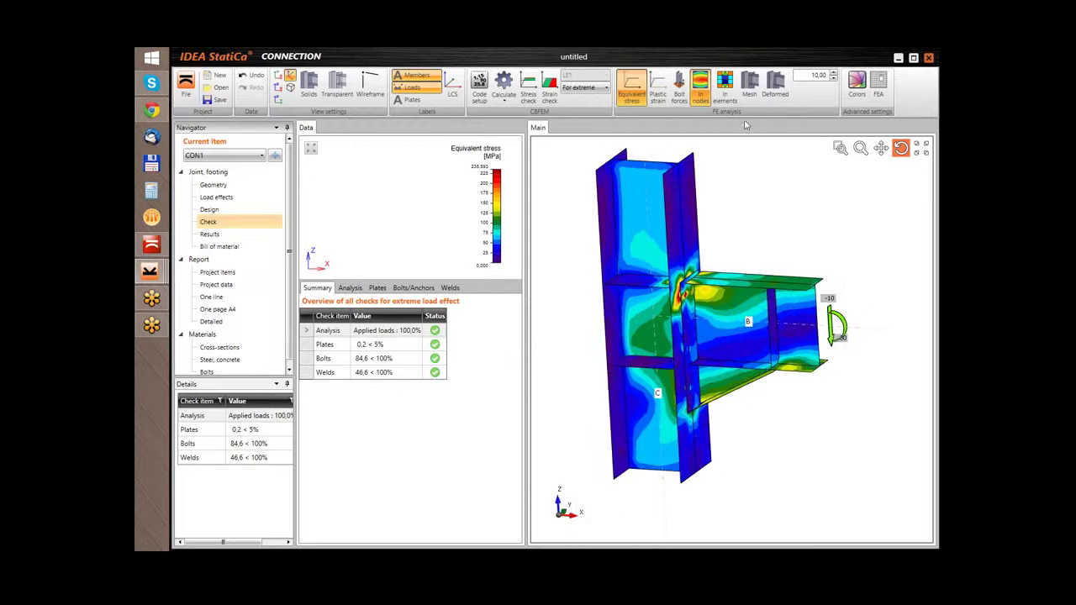
{"action": "left_click", "coordinate": [751, 84]}
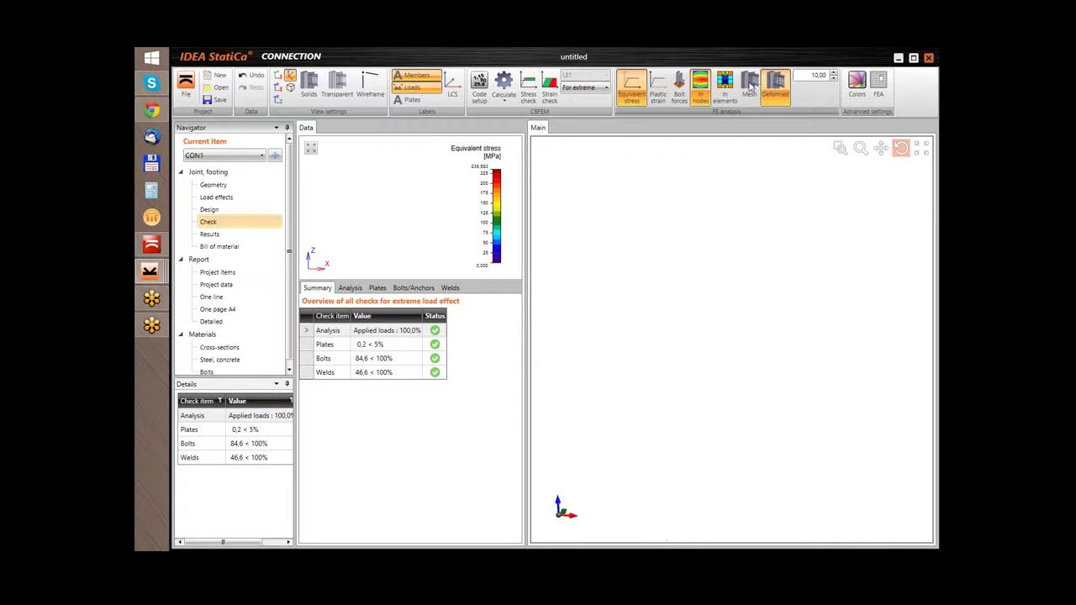
- Overlay the FE mesh, rotate to a near-front view, and turn on bolt axial forces
{"action": "left_click", "coordinate": [751, 84]}
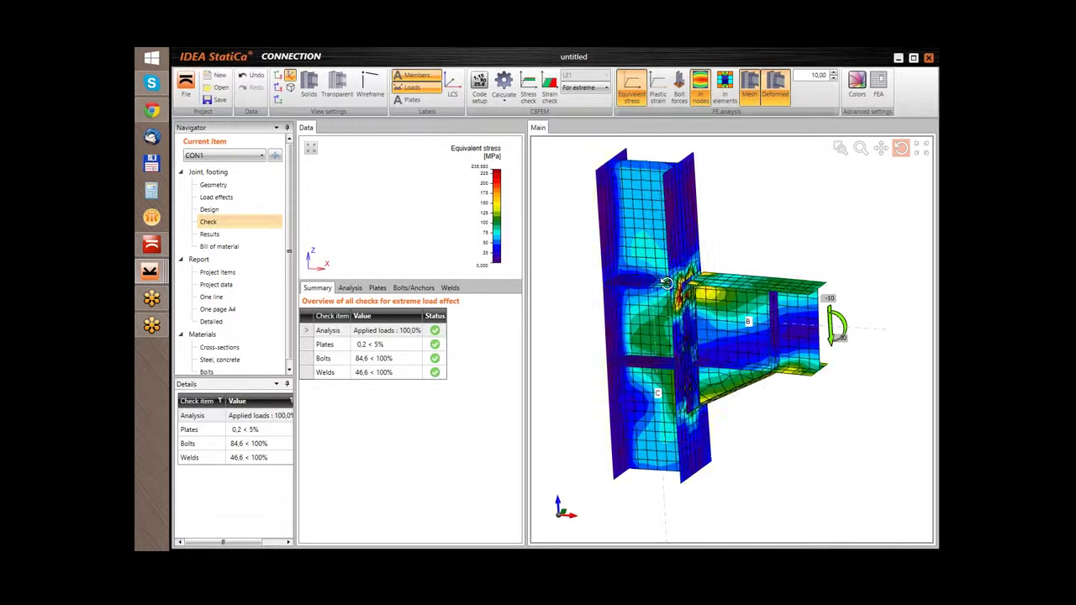
{"action": "left_click_drag", "start_coordinate": [667, 232], "coordinate": [695, 318]}
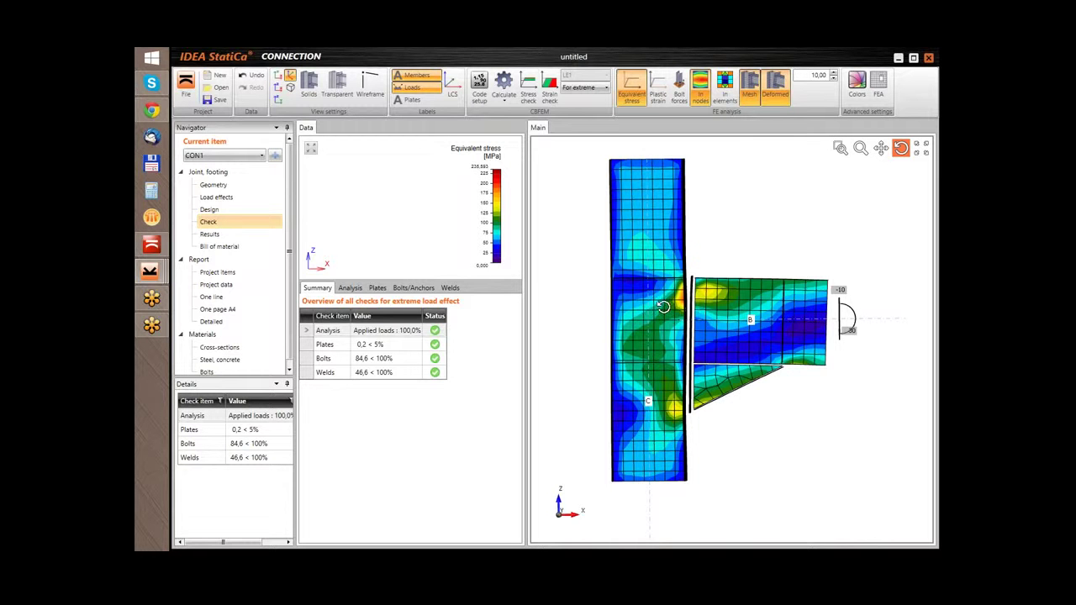
{"action": "left_click", "coordinate": [679, 92]}
- Orbit and zoom to read the bolt force labels, then switch results to plastic strain (0–0.28%)
{"action": "left_click_drag", "start_coordinate": [718, 344], "coordinate": [706, 308]}
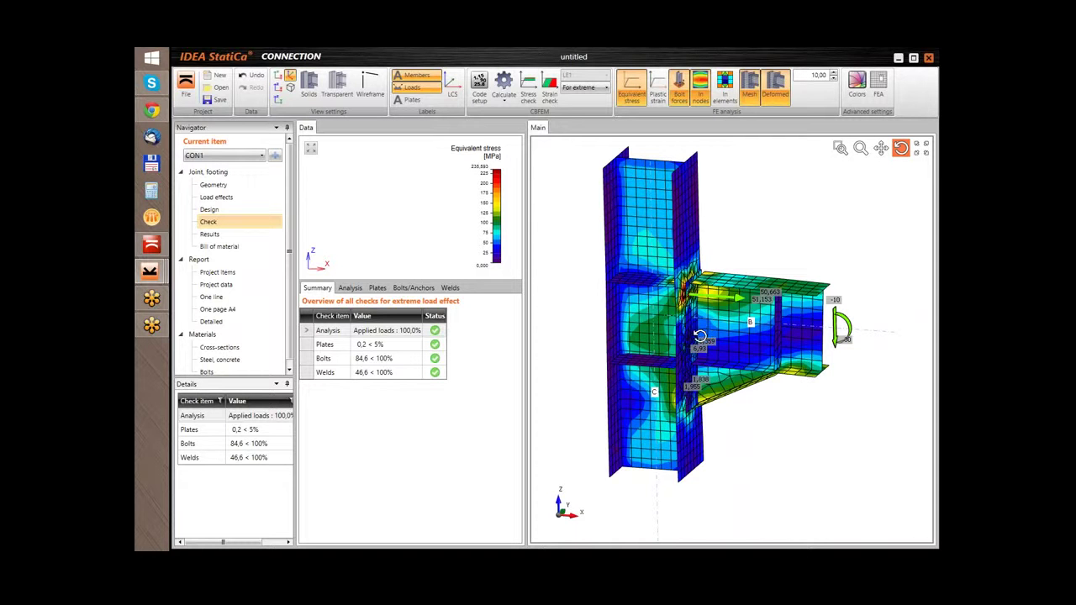
{"action": "scroll", "coordinate": [703, 318], "scroll_direction": "up", "scroll_amount": 2}
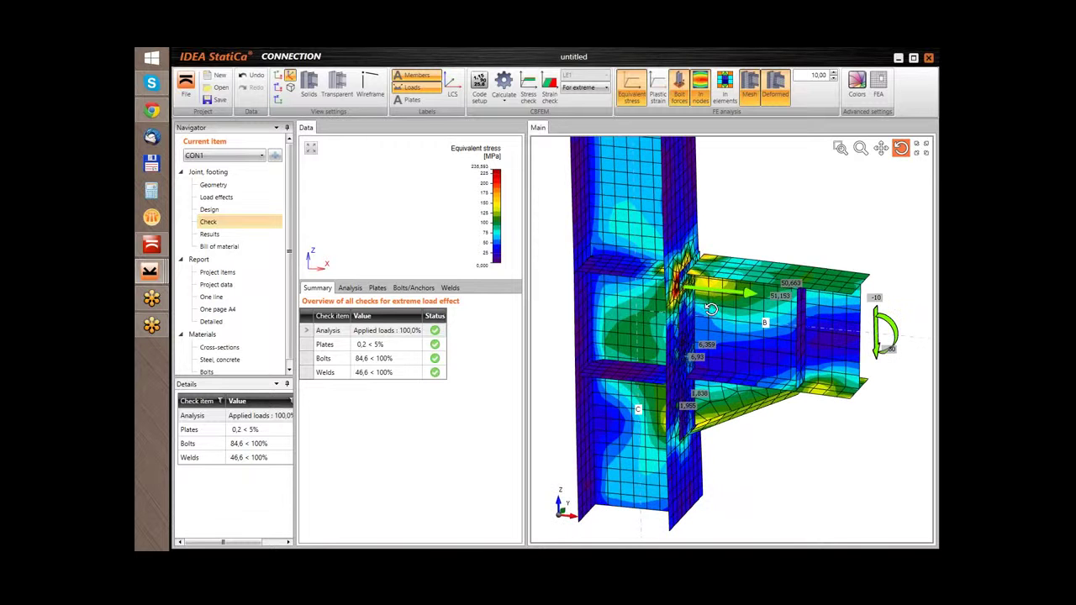
{"action": "mouse_move", "coordinate": [709, 304]}
{"action": "left_mouse_down"}
{"action": "mouse_move", "coordinate": [694, 309]}
{"action": "mouse_move", "coordinate": [711, 308]}
{"action": "left_mouse_up"}
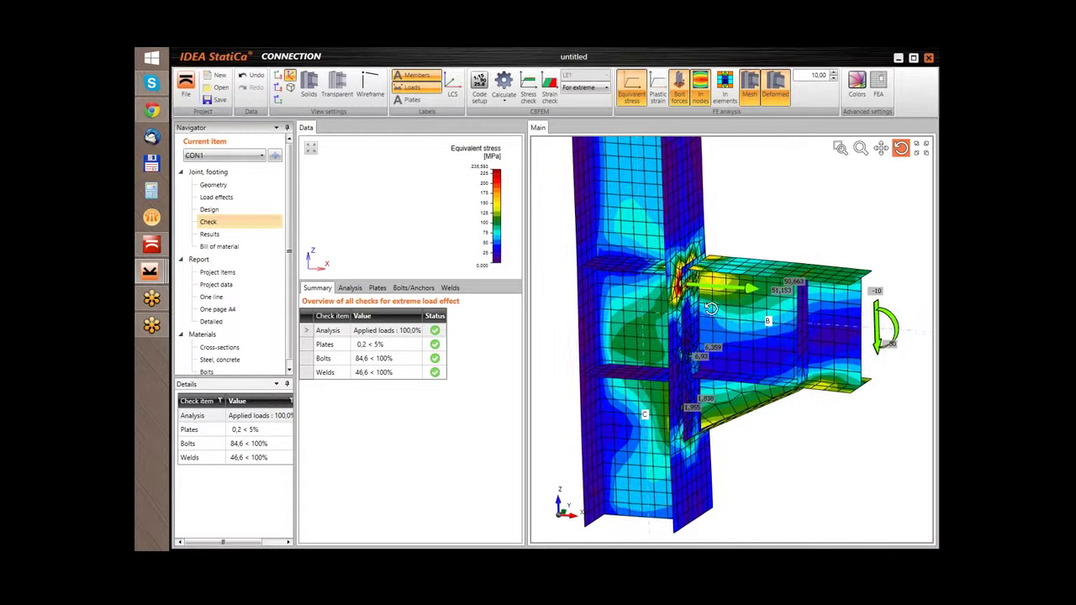
{"action": "left_click", "coordinate": [661, 97]}
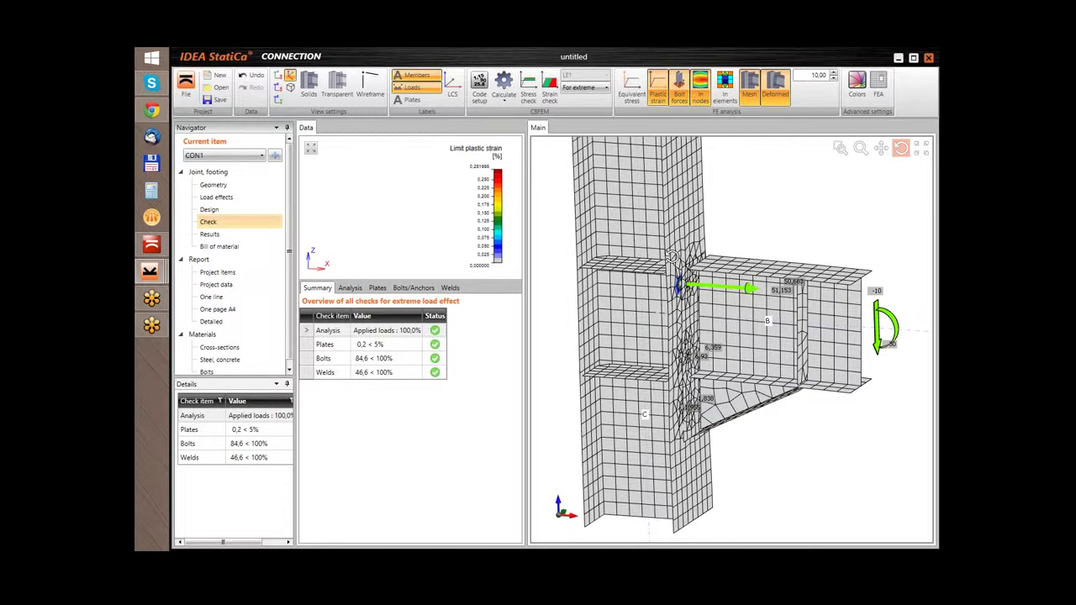
- Orbit and zoom onto the top bolt's plastic strain hotspot, then back out to the whole joint
{"action": "left_click_drag", "start_coordinate": [681, 332], "coordinate": [656, 326]}
{"action": "scroll", "coordinate": [681, 277], "scroll_direction": "up", "scroll_amount": 5}
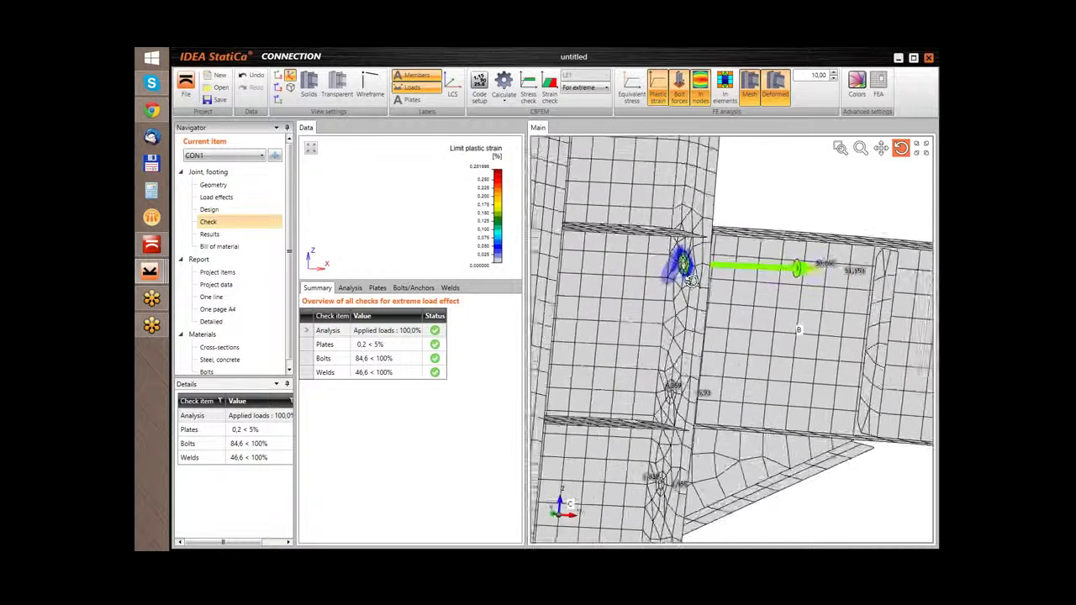
{"action": "left_click_drag", "start_coordinate": [685, 273], "coordinate": [714, 298]}
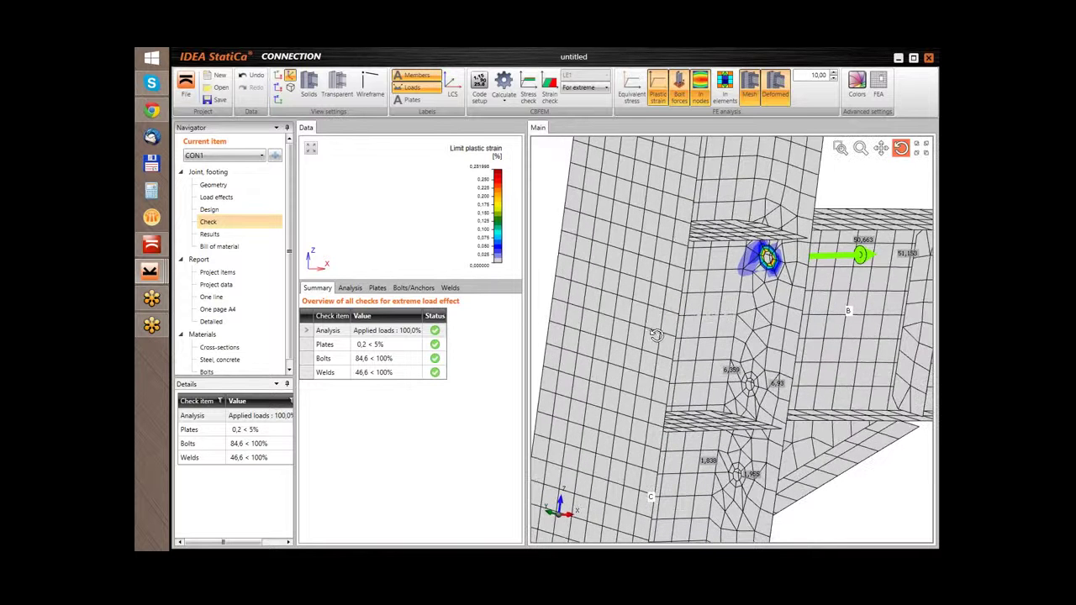
{"action": "scroll", "coordinate": [719, 298], "scroll_direction": "down", "scroll_amount": 3}
{"action": "scroll", "coordinate": [722, 291], "scroll_direction": "up", "scroll_amount": 4}
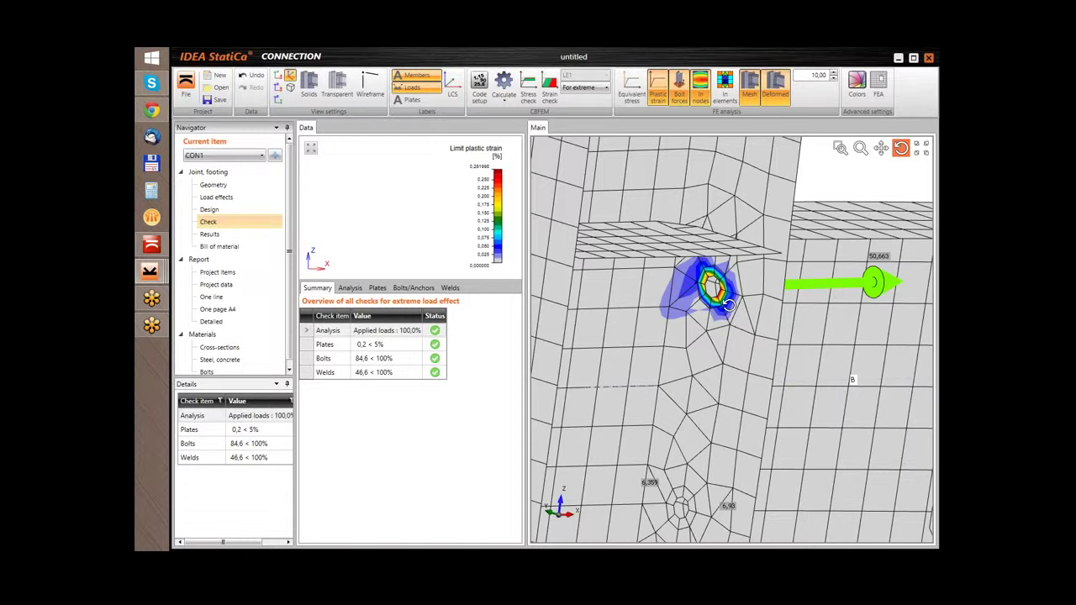
{"action": "mouse_move", "coordinate": [725, 308]}
{"action": "left_mouse_down"}
{"action": "mouse_move", "coordinate": [668, 303]}
{"action": "mouse_move", "coordinate": [713, 276]}
{"action": "mouse_move", "coordinate": [697, 278]}
{"action": "mouse_move", "coordinate": [725, 283]}
{"action": "mouse_move", "coordinate": [719, 293]}
{"action": "left_mouse_up"}
{"action": "scroll", "coordinate": [719, 293], "scroll_direction": "down", "scroll_amount": 10}
{"action": "left_click_drag", "start_coordinate": [720, 336], "coordinate": [618, 178]}
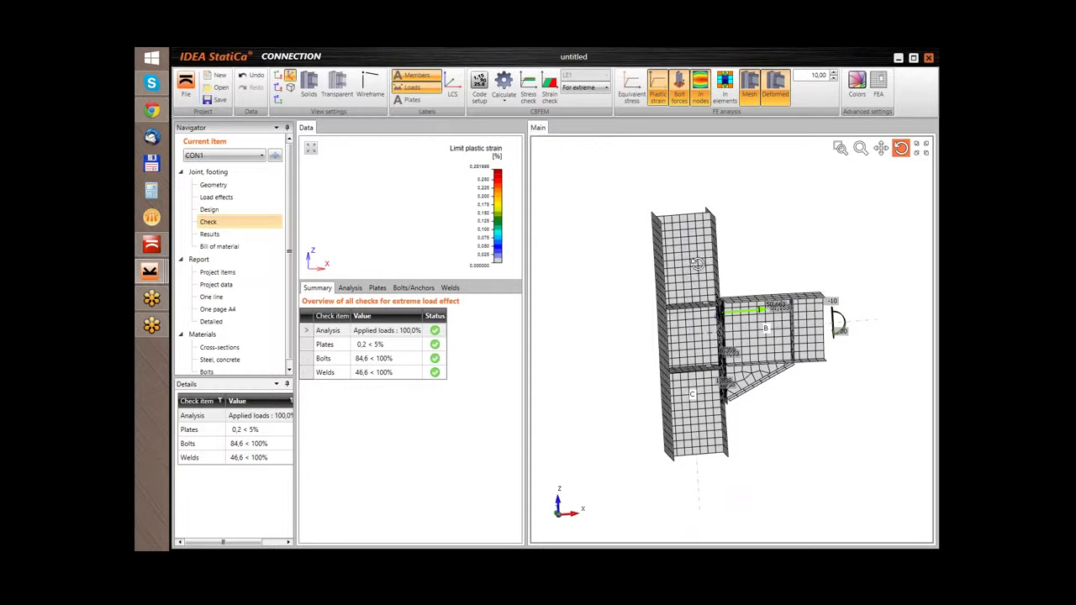
{"action": "left_click_drag", "start_coordinate": [584, 146], "coordinate": [622, 206]}
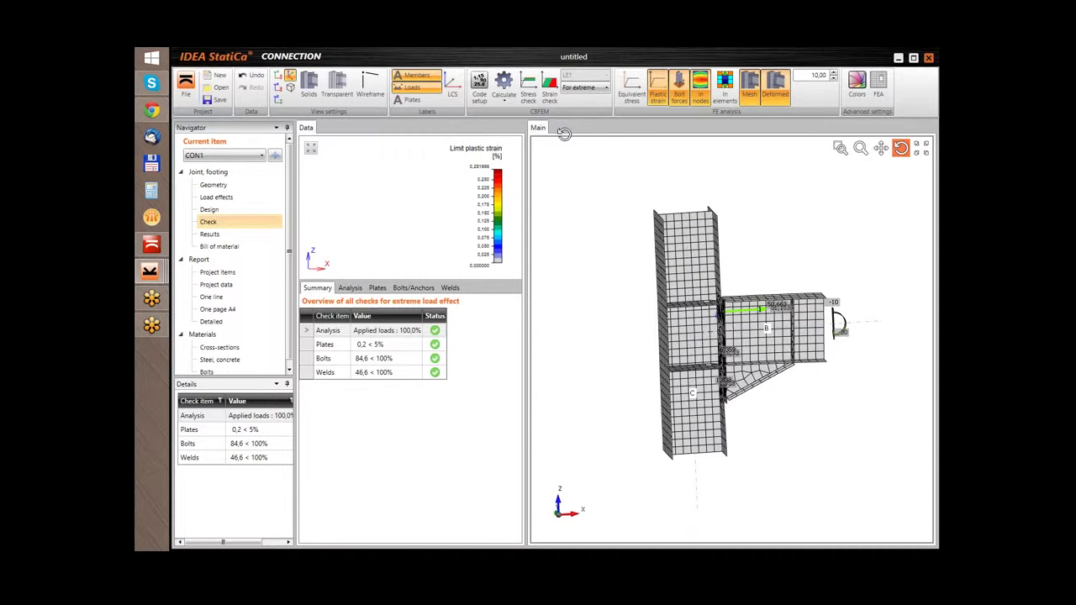
- Switch to the stress check plot and orbit closely around the top end-plate bolt hole
{"action": "left_click", "coordinate": [528, 91]}
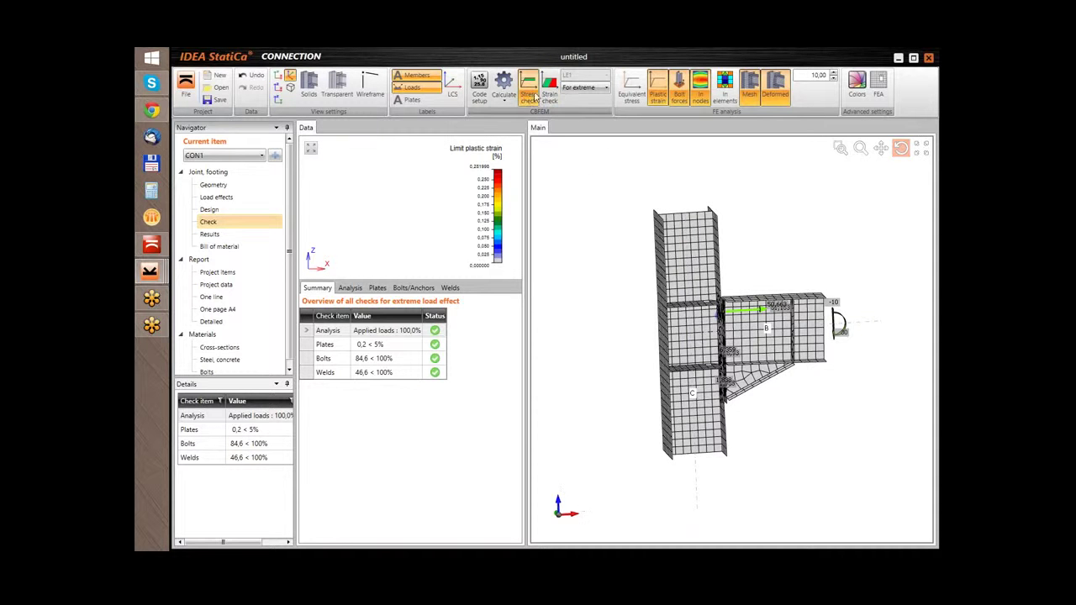
{"action": "scroll", "coordinate": [731, 313], "scroll_direction": "up", "scroll_amount": 5}
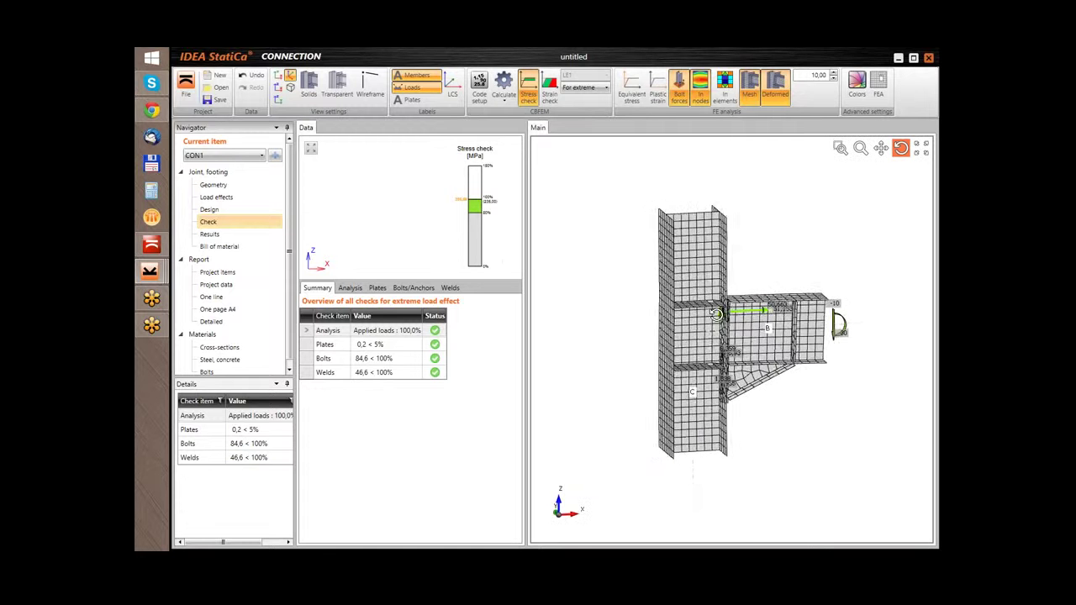
{"action": "mouse_move", "coordinate": [731, 313]}
{"action": "left_mouse_down"}
{"action": "mouse_move", "coordinate": [728, 290]}
{"action": "mouse_move", "coordinate": [698, 282]}
{"action": "mouse_move", "coordinate": [711, 286]}
{"action": "mouse_move", "coordinate": [688, 307]}
{"action": "mouse_move", "coordinate": [763, 312]}
{"action": "mouse_move", "coordinate": [736, 320]}
{"action": "left_mouse_up"}
{"action": "scroll", "coordinate": [677, 319], "scroll_direction": "down", "scroll_amount": 5}
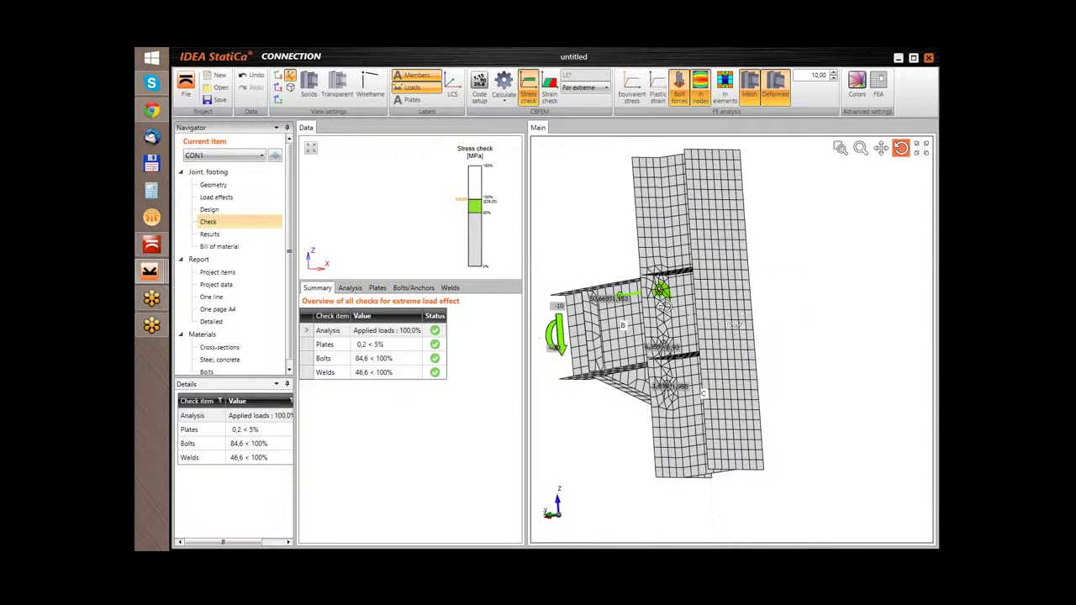
{"action": "scroll", "coordinate": [670, 300], "scroll_direction": "up", "scroll_amount": 5}
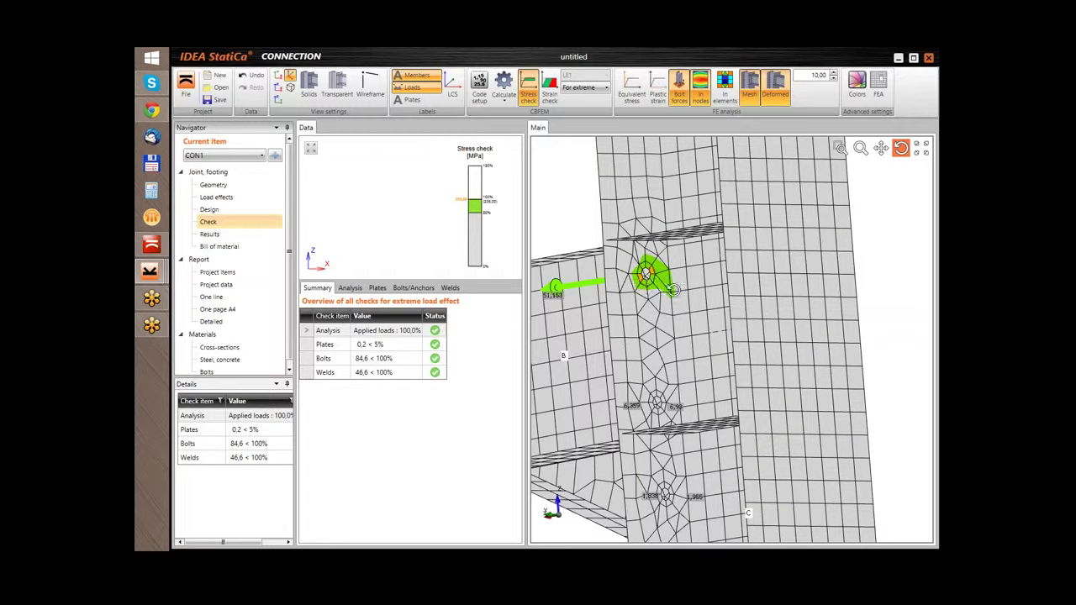
{"action": "left_click_drag", "start_coordinate": [659, 272], "coordinate": [654, 279]}
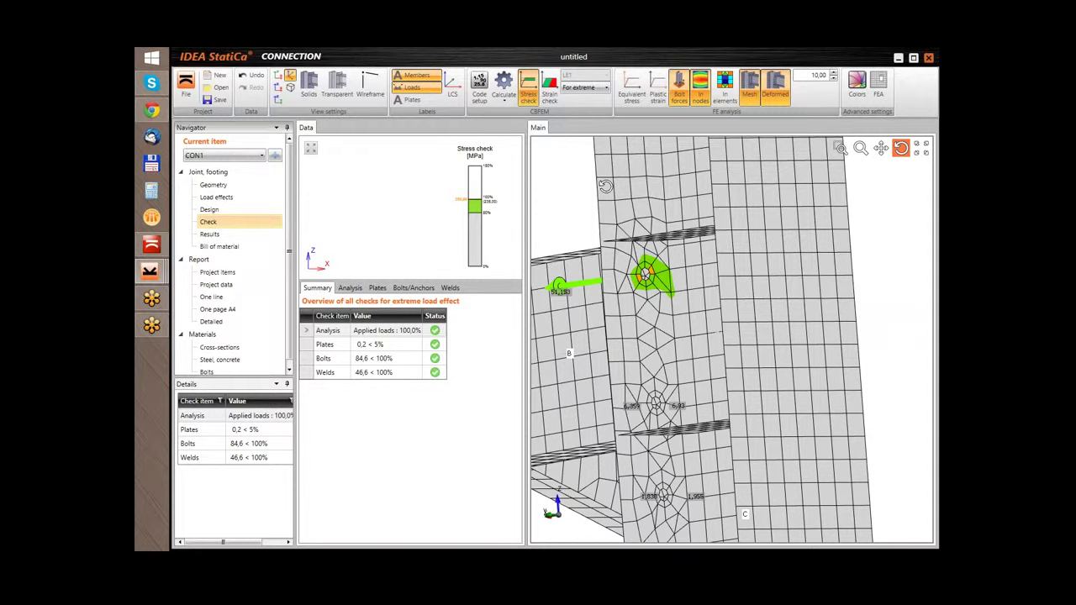
{"action": "left_click_drag", "start_coordinate": [656, 274], "coordinate": [662, 284]}
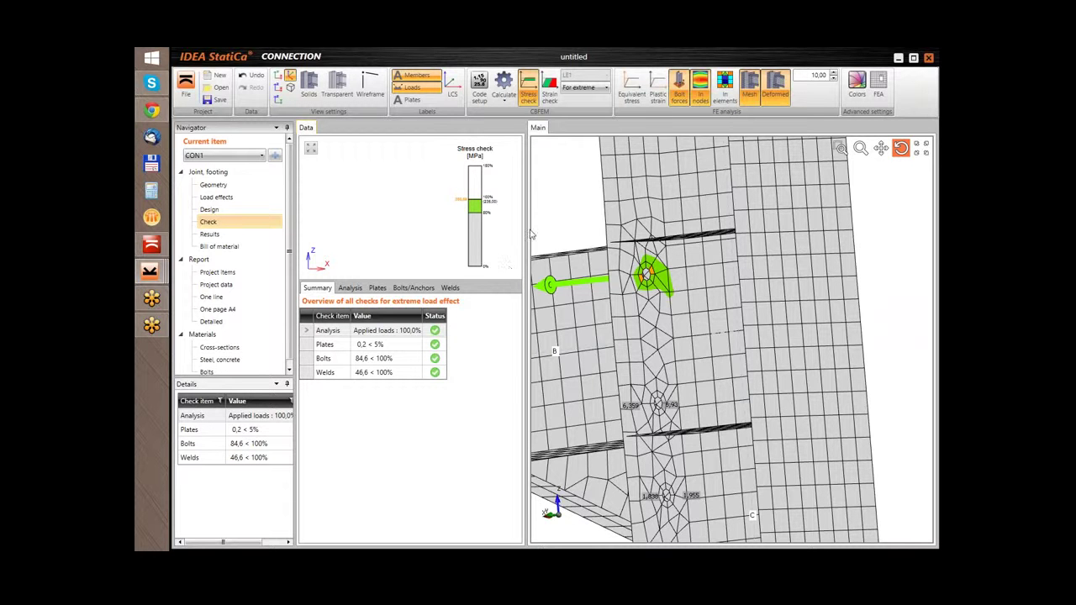
- Display the 0–100% strain check plot, select the Plates summary row and orbit the full connection
{"action": "left_click", "coordinate": [550, 87]}
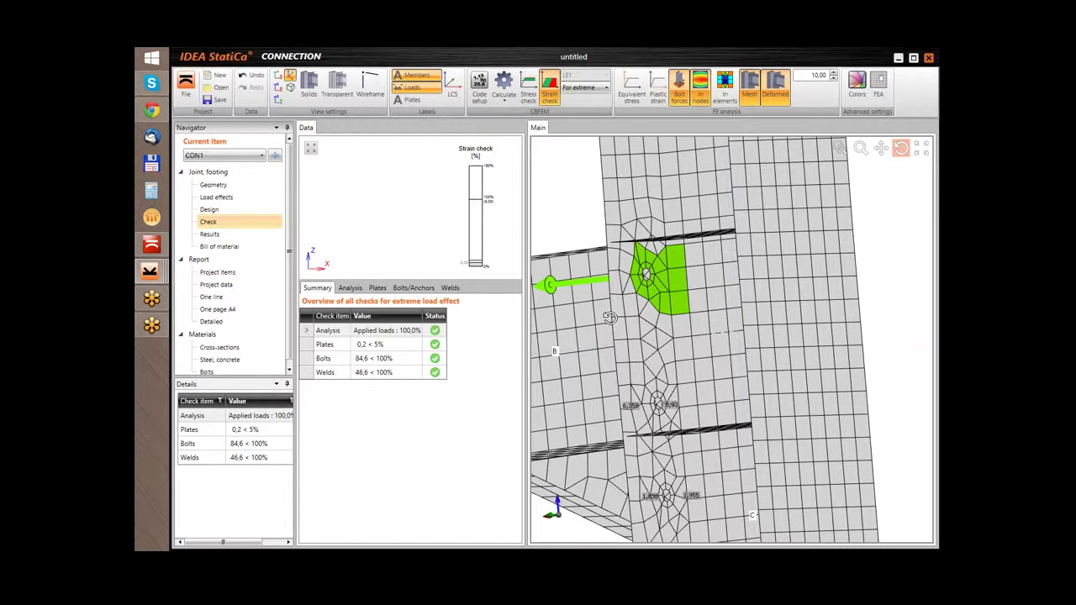
{"action": "left_click_drag", "start_coordinate": [700, 308], "coordinate": [670, 310]}
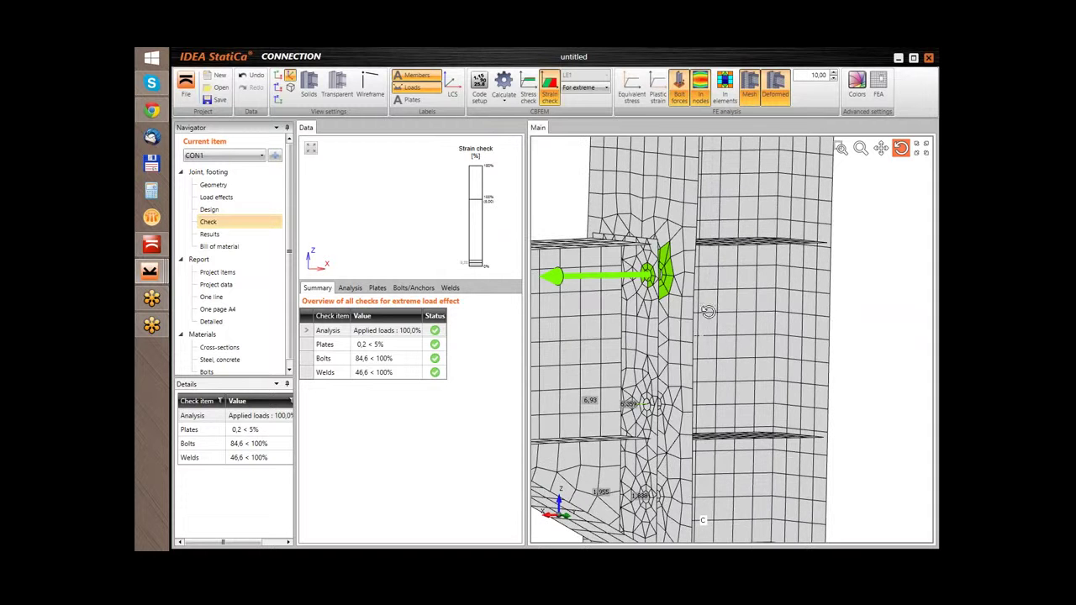
{"action": "left_click", "coordinate": [412, 345]}
{"action": "scroll", "coordinate": [680, 339], "scroll_direction": "down", "scroll_amount": 5}
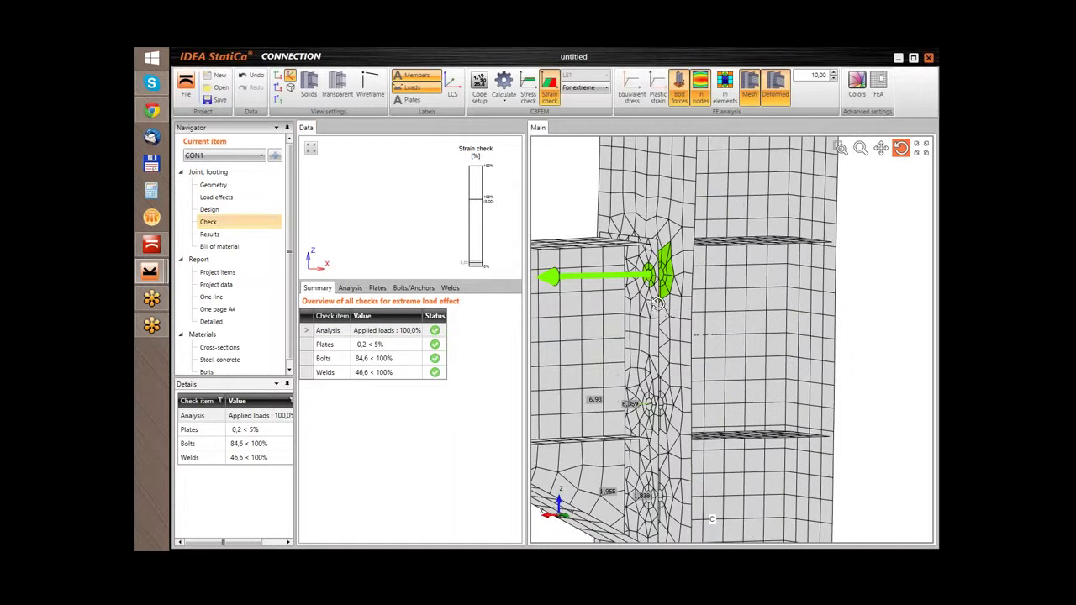
{"action": "left_click_drag", "start_coordinate": [679, 339], "coordinate": [702, 299]}
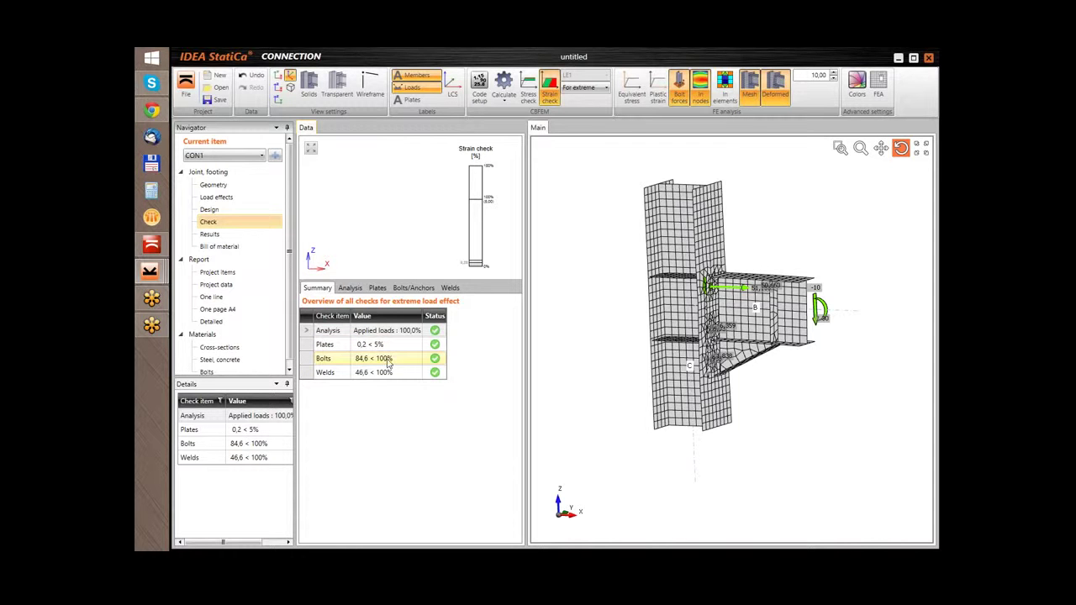
- Open the per-plate check table and preview plates C-tfl 1, C-w 1, B-bfl 1, B-tfl 1, B-w 1 and ČD1
{"action": "left_click", "coordinate": [376, 289]}
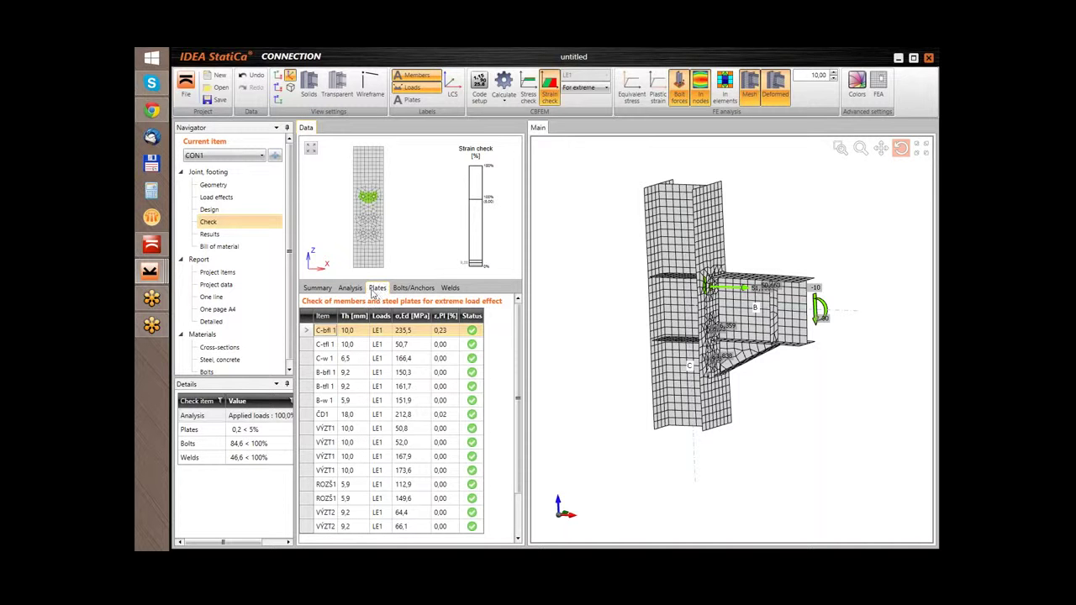
{"action": "left_click", "coordinate": [405, 345]}
{"action": "left_click", "coordinate": [407, 359]}
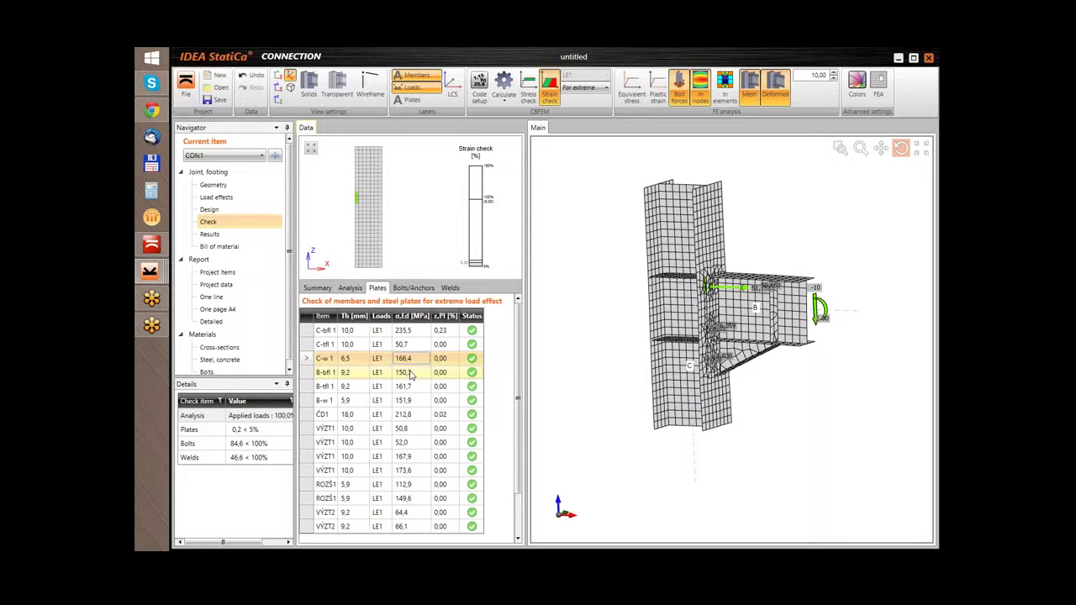
{"action": "left_click", "coordinate": [407, 372]}
{"action": "left_click", "coordinate": [407, 386]}
{"action": "left_click", "coordinate": [407, 401]}
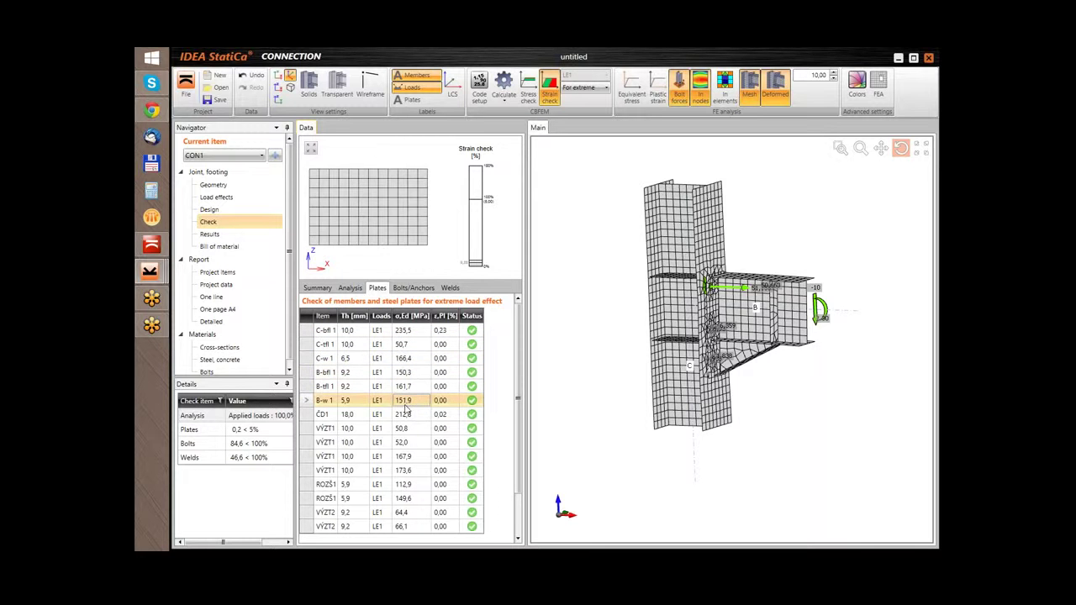
{"action": "left_click", "coordinate": [407, 414]}
- Preview the three VÝZT1 stiffeners, the ROZŠ1 haunch plates and the first VÝZT2 stiffener
{"action": "left_click", "coordinate": [407, 428]}
{"action": "left_click", "coordinate": [405, 443]}
{"action": "left_click", "coordinate": [405, 456]}
{"action": "left_click", "coordinate": [406, 470]}
{"action": "left_click", "coordinate": [406, 484]}
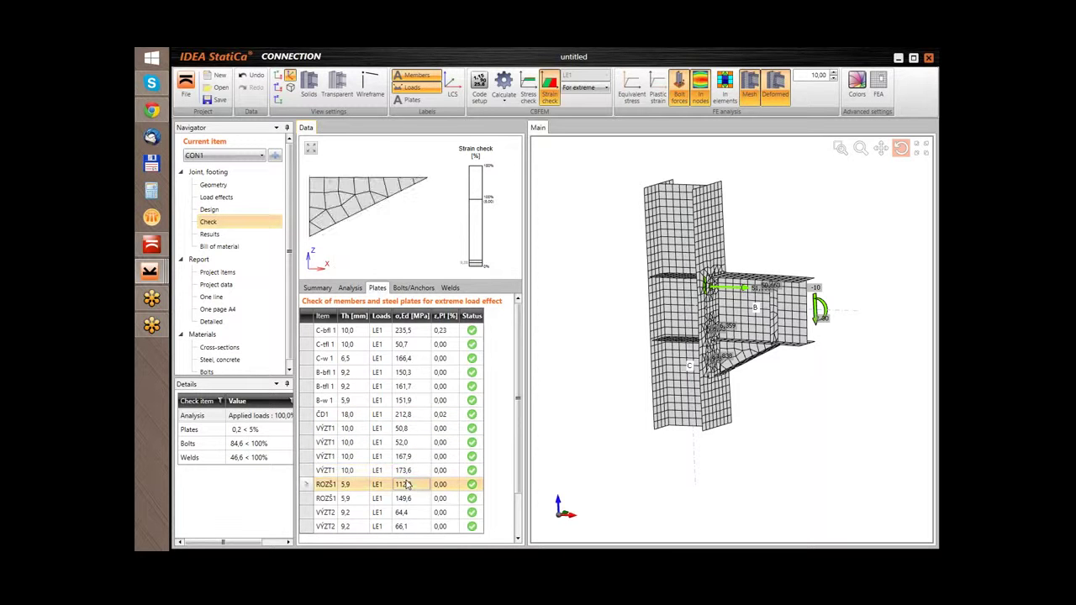
{"action": "left_click", "coordinate": [405, 499]}
{"action": "left_click", "coordinate": [405, 511]}
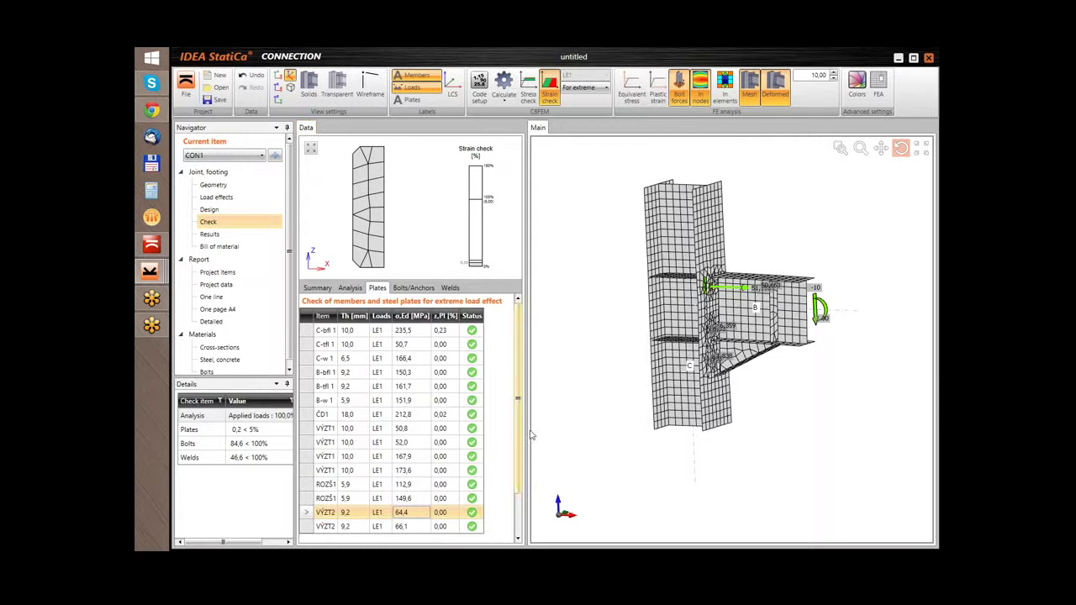
- Select column web C-w 1 and zoom and pan its strain preview to inspect the mesh
{"action": "left_click_drag", "start_coordinate": [527, 436], "coordinate": [561, 427]}
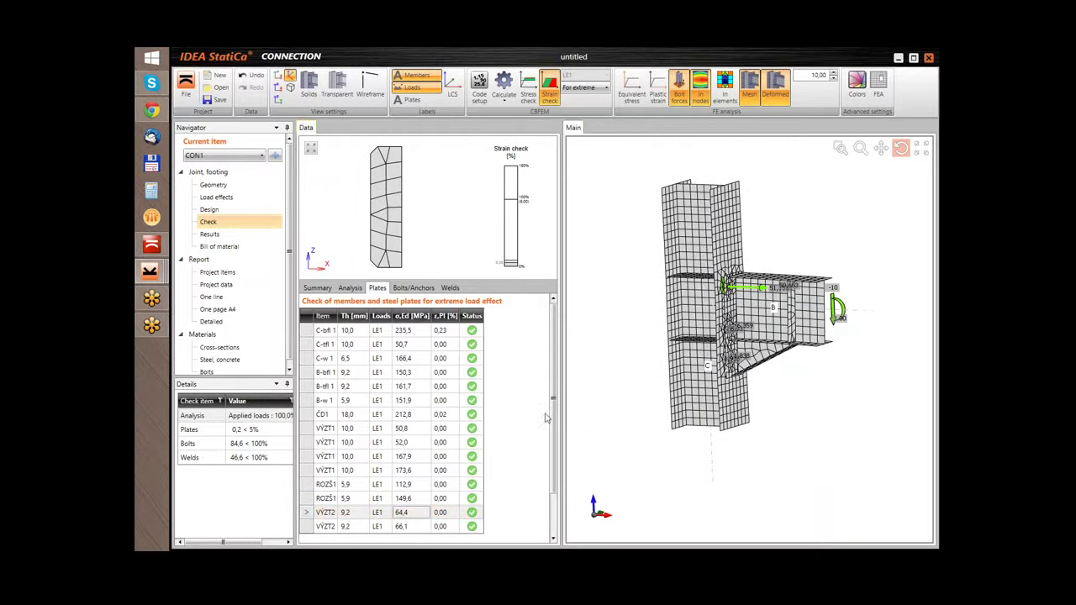
{"action": "scroll", "coordinate": [554, 458], "scroll_direction": "down", "scroll_amount": 1}
{"action": "scroll", "coordinate": [404, 396], "scroll_direction": "up", "scroll_amount": 1}
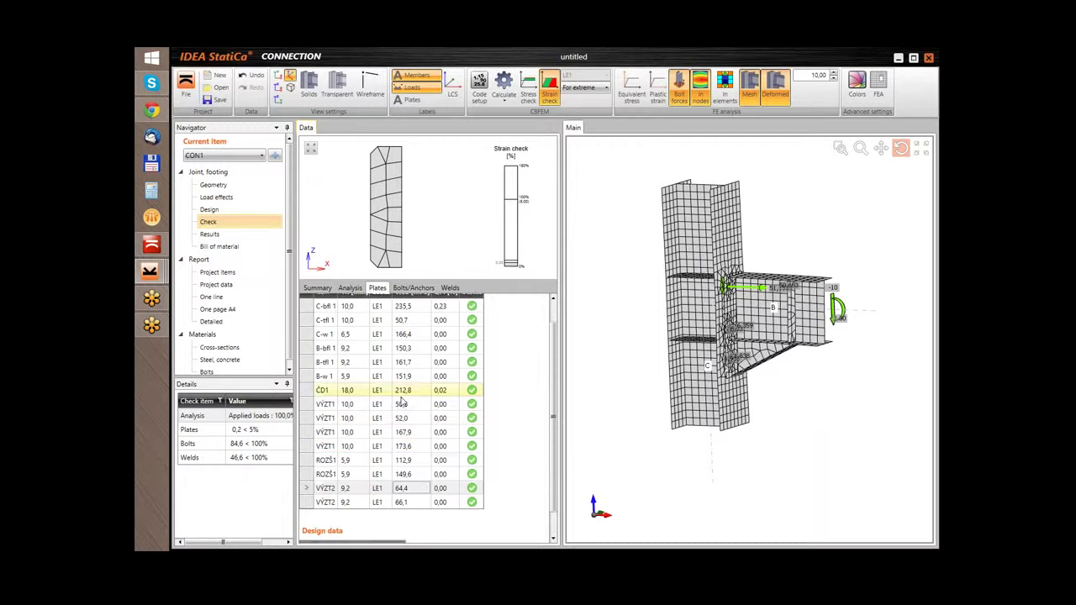
{"action": "left_click", "coordinate": [405, 334]}
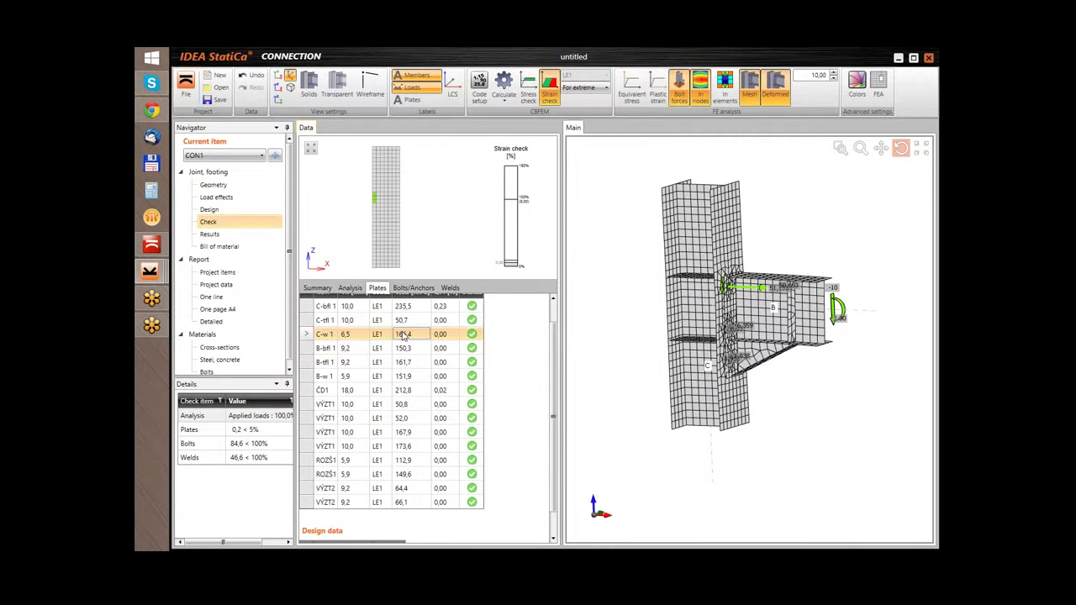
{"action": "scroll", "coordinate": [420, 333], "scroll_direction": "up", "scroll_amount": 1}
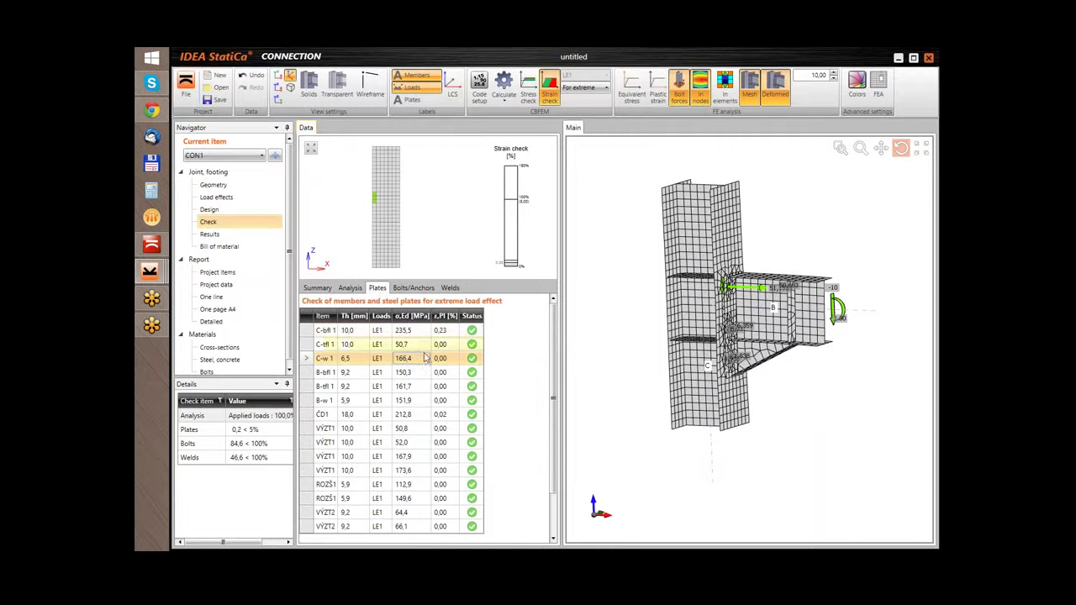
{"action": "scroll", "coordinate": [372, 197], "scroll_direction": "up", "scroll_amount": 2}
{"action": "scroll", "coordinate": [376, 199], "scroll_direction": "down", "scroll_amount": 2}
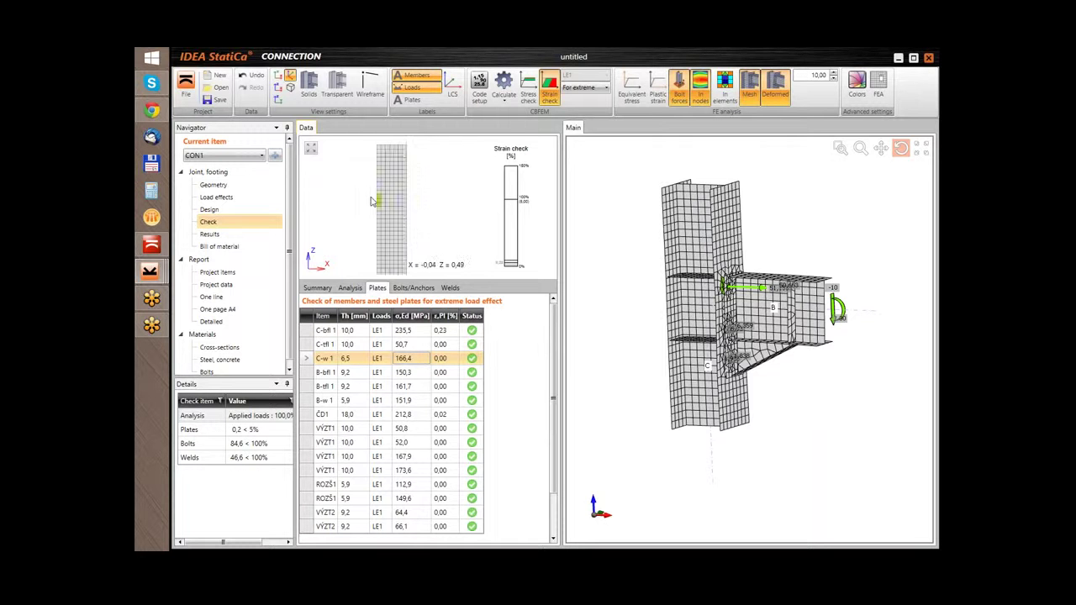
{"action": "scroll", "coordinate": [378, 200], "scroll_direction": "up", "scroll_amount": 3}
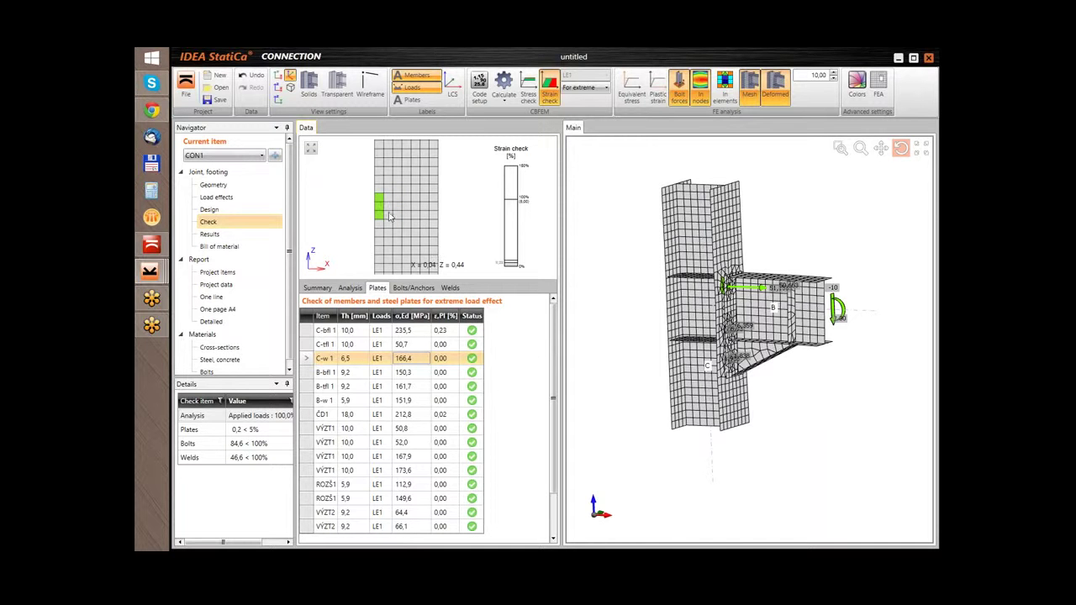
{"action": "middle_click_drag", "start_coordinate": [386, 215], "coordinate": [415, 214]}
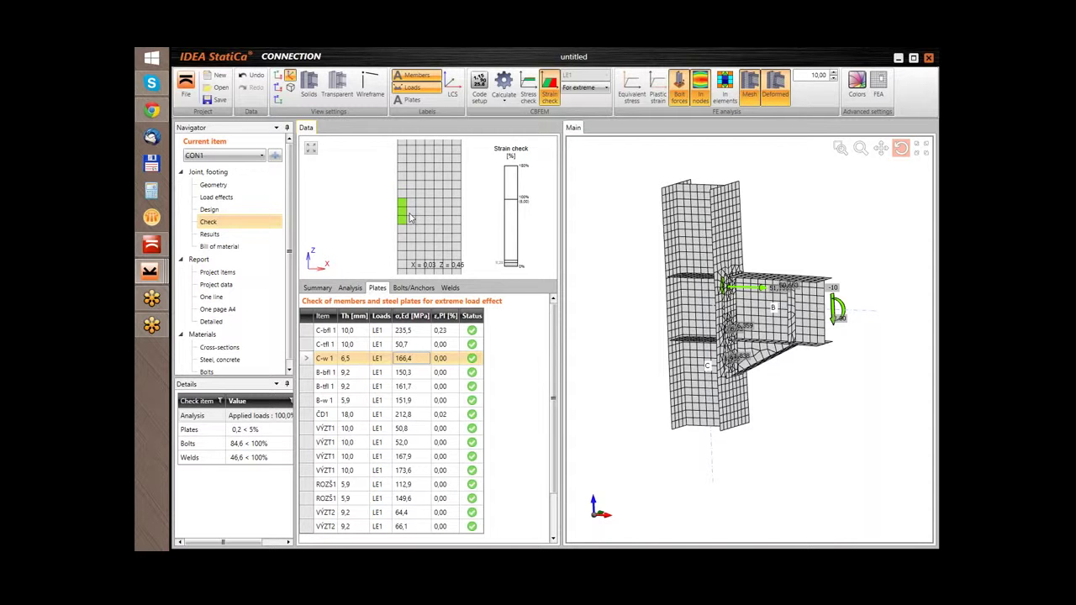
{"action": "scroll", "coordinate": [412, 215], "scroll_direction": "down", "scroll_amount": 3}
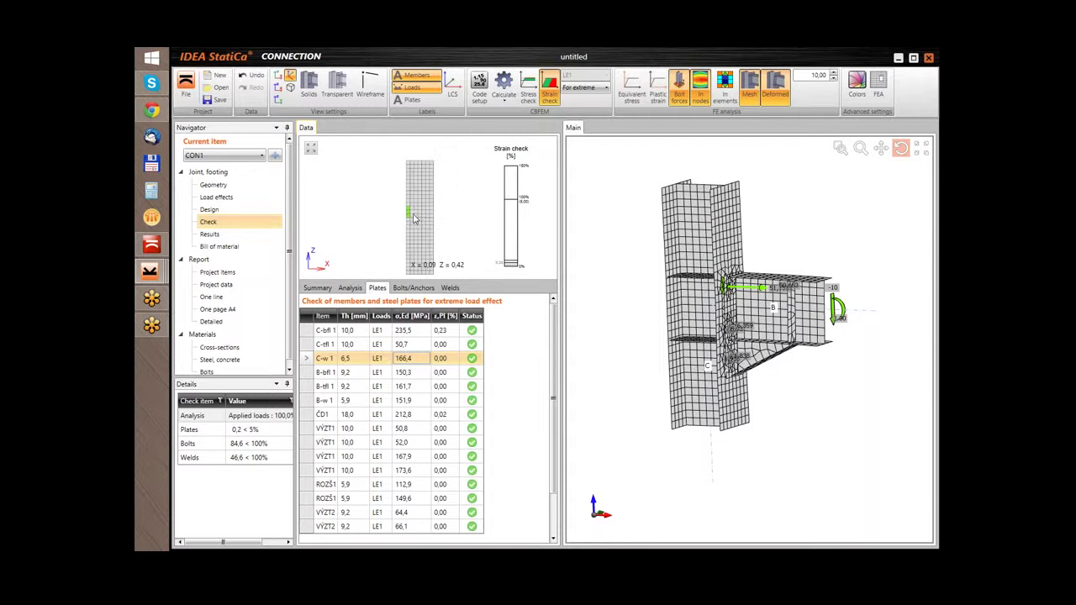
{"action": "middle_click_drag", "start_coordinate": [423, 222], "coordinate": [409, 215]}
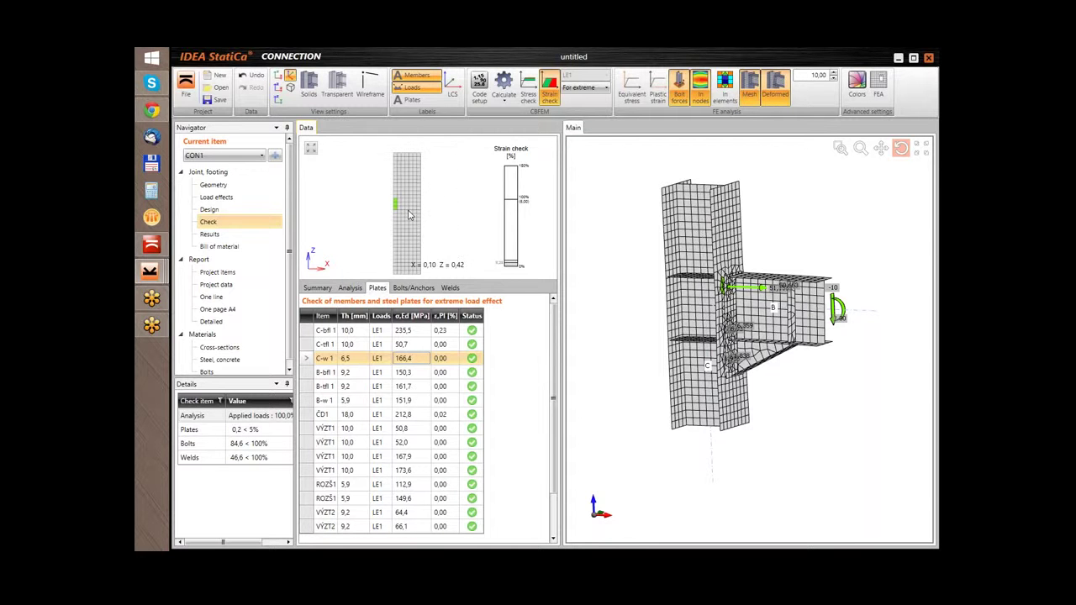
- Show the bolt checks and review bolts B2 to B6, with B5 highest at 84,6% tension
{"action": "left_click", "coordinate": [413, 289]}
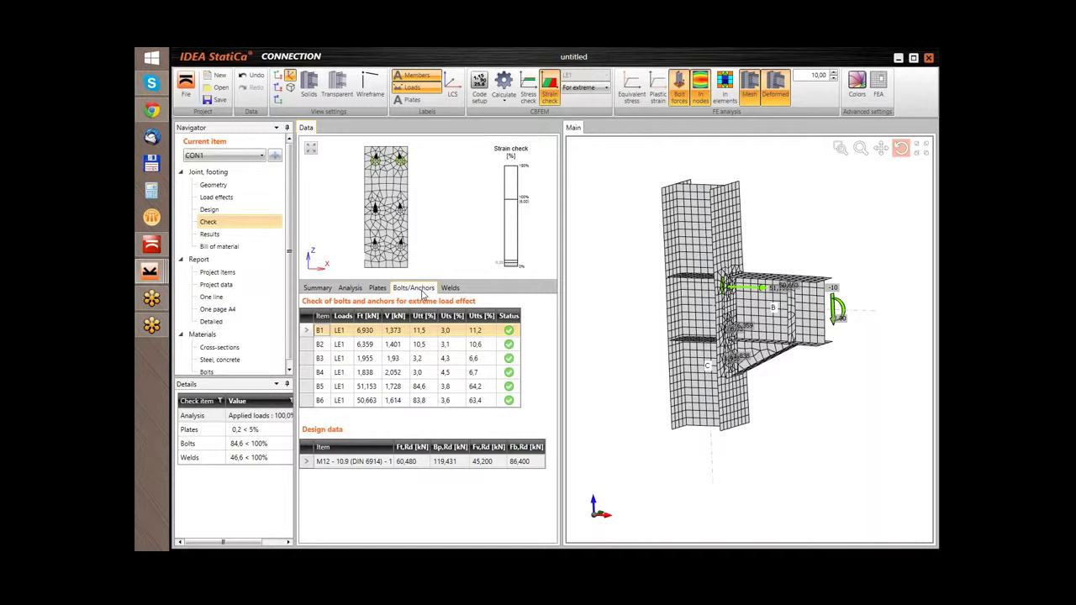
{"action": "left_click", "coordinate": [404, 347]}
{"action": "left_click", "coordinate": [400, 372]}
{"action": "left_click", "coordinate": [399, 386]}
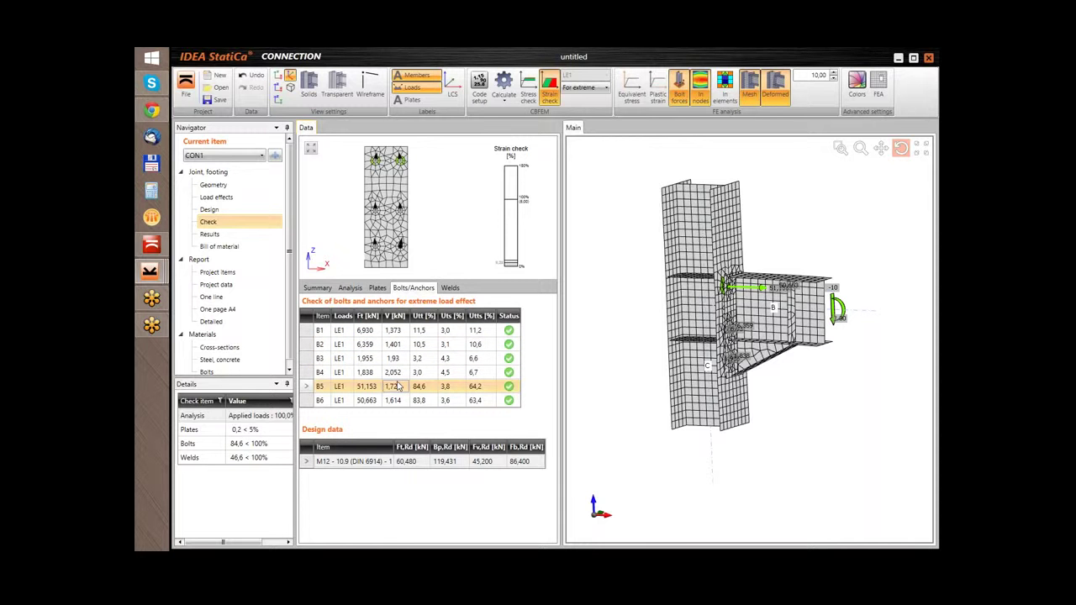
{"action": "left_click", "coordinate": [399, 400]}
{"action": "left_click", "coordinate": [399, 358]}
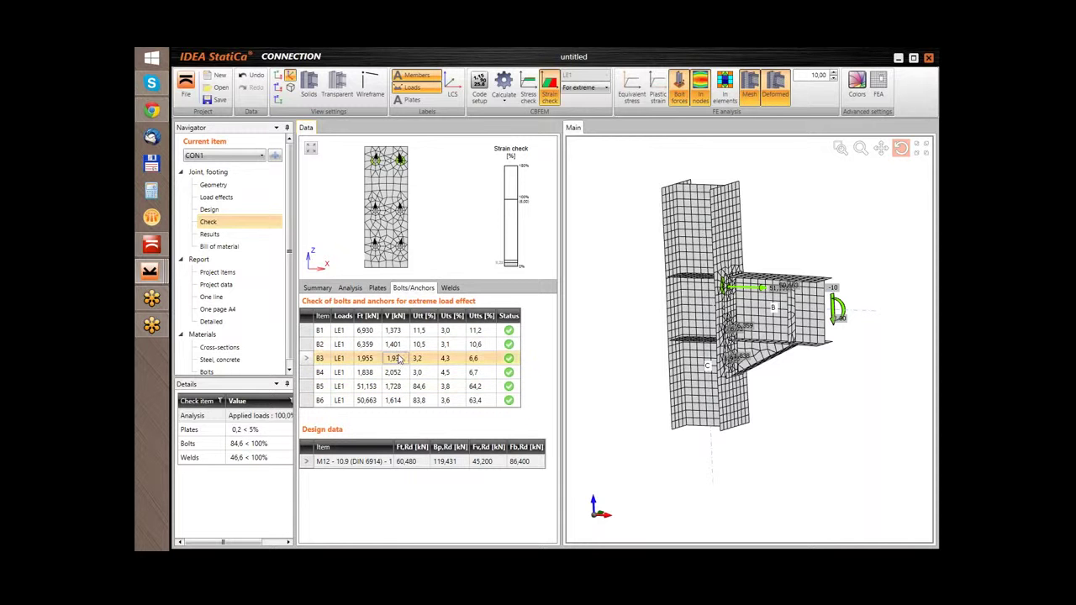
{"action": "left_click", "coordinate": [397, 345]}
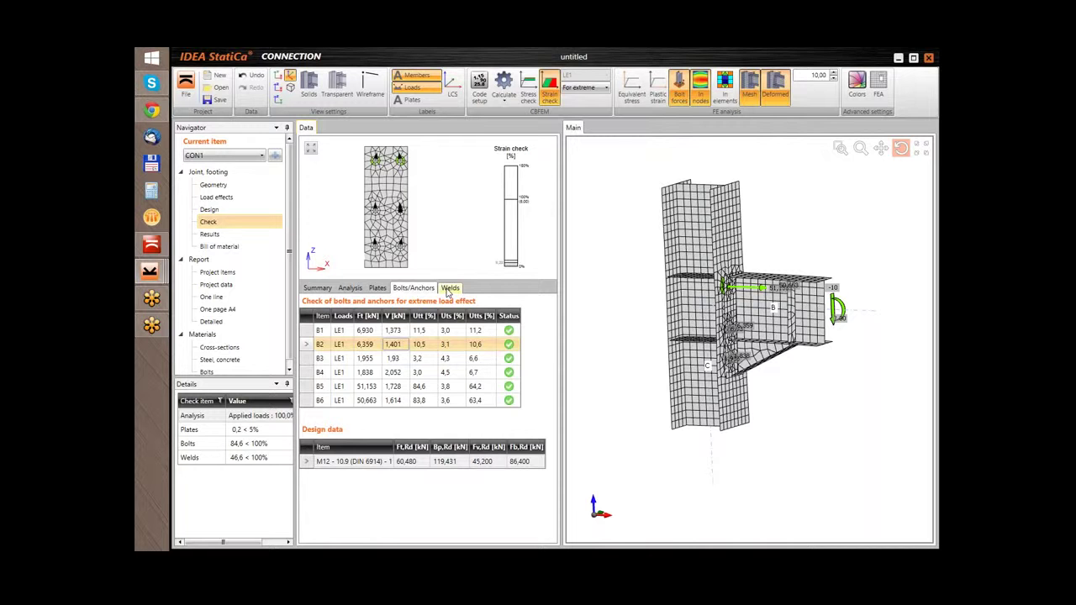
- Show the weld checks and inspect stress diagrams of the ČD1/B-tfl 1, C-bfl 1 and C-w 1 welds
{"action": "left_click", "coordinate": [450, 288]}
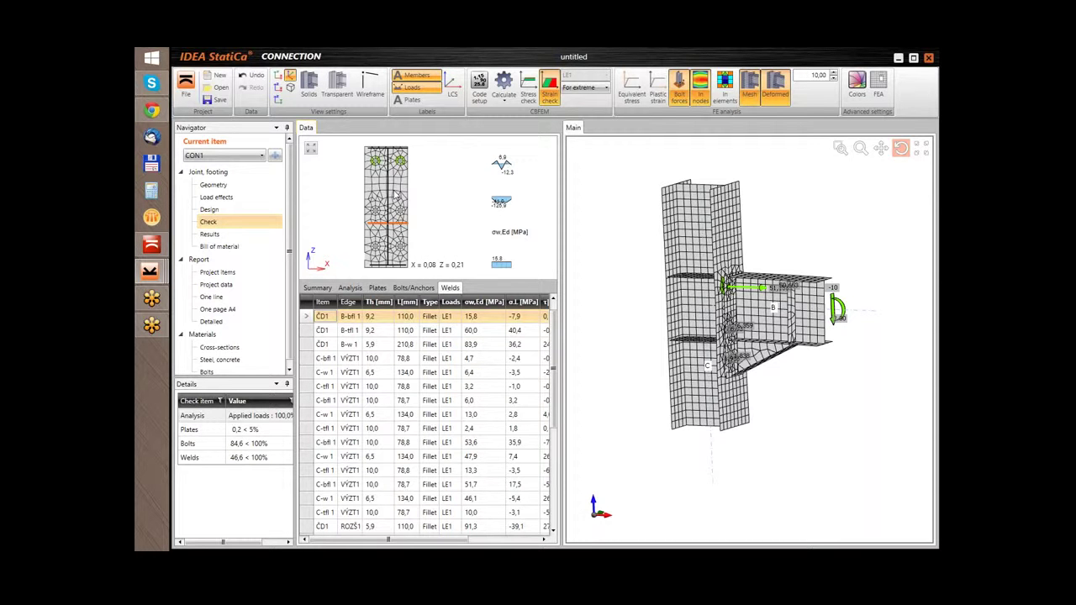
{"action": "left_click", "coordinate": [406, 331]}
{"action": "left_click", "coordinate": [406, 358]}
{"action": "left_click", "coordinate": [408, 373]}
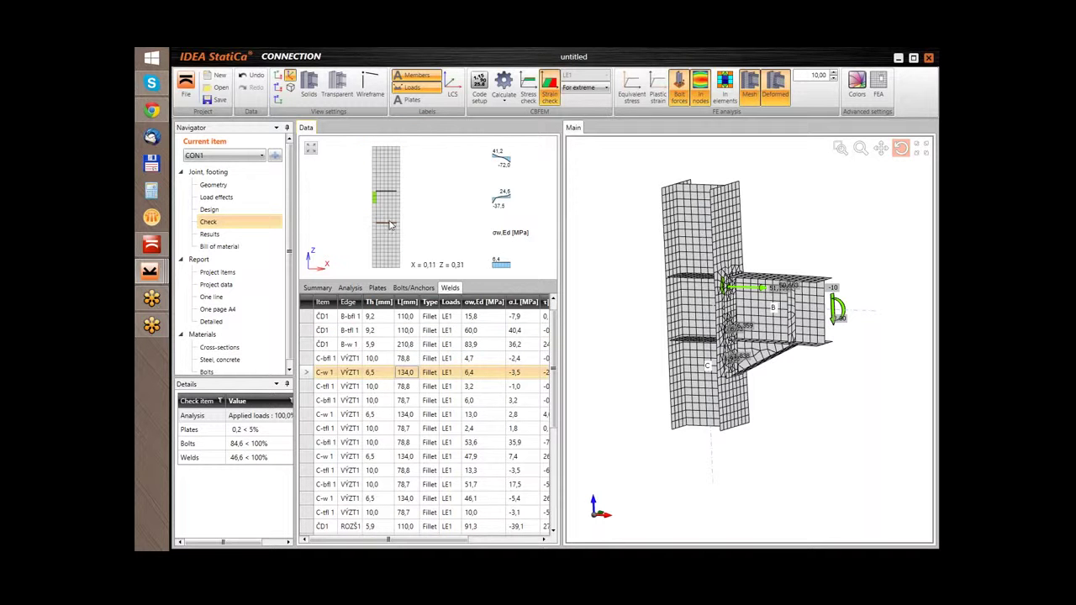
{"action": "scroll", "coordinate": [504, 239], "scroll_direction": "up", "scroll_amount": 2}
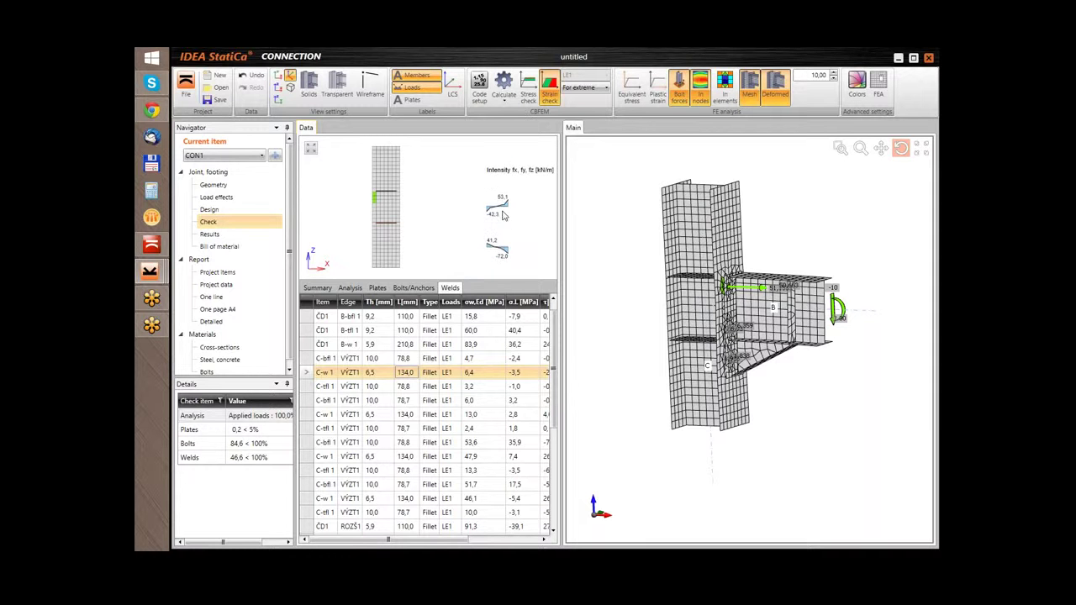
{"action": "scroll", "coordinate": [498, 214], "scroll_direction": "down", "scroll_amount": 4}
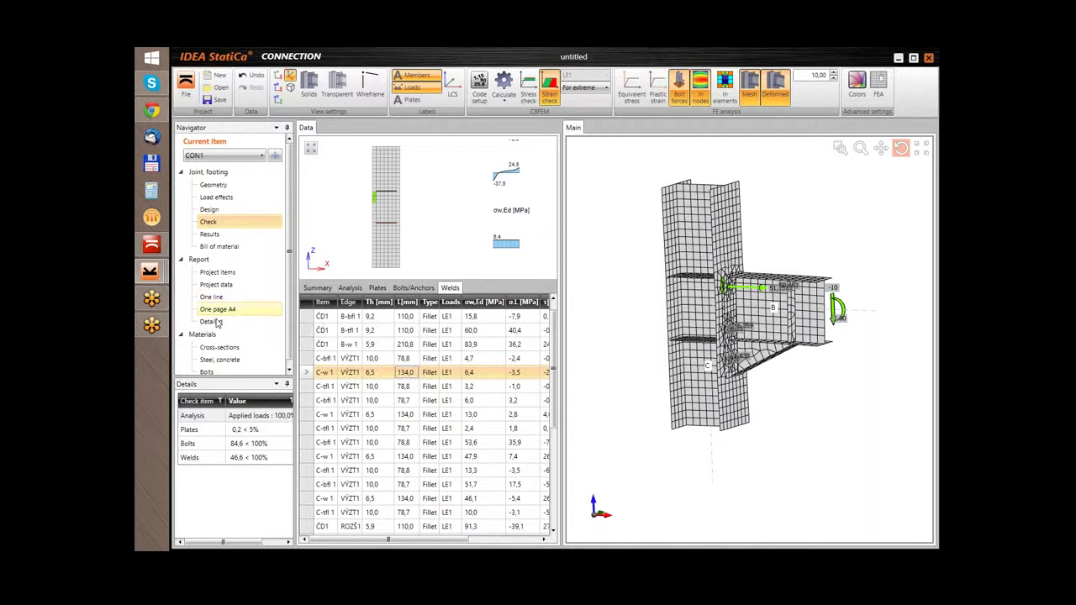
- Generate the detailed CON1 report, widen the Main pane and scroll down to Code setting
{"action": "left_click", "coordinate": [214, 323]}
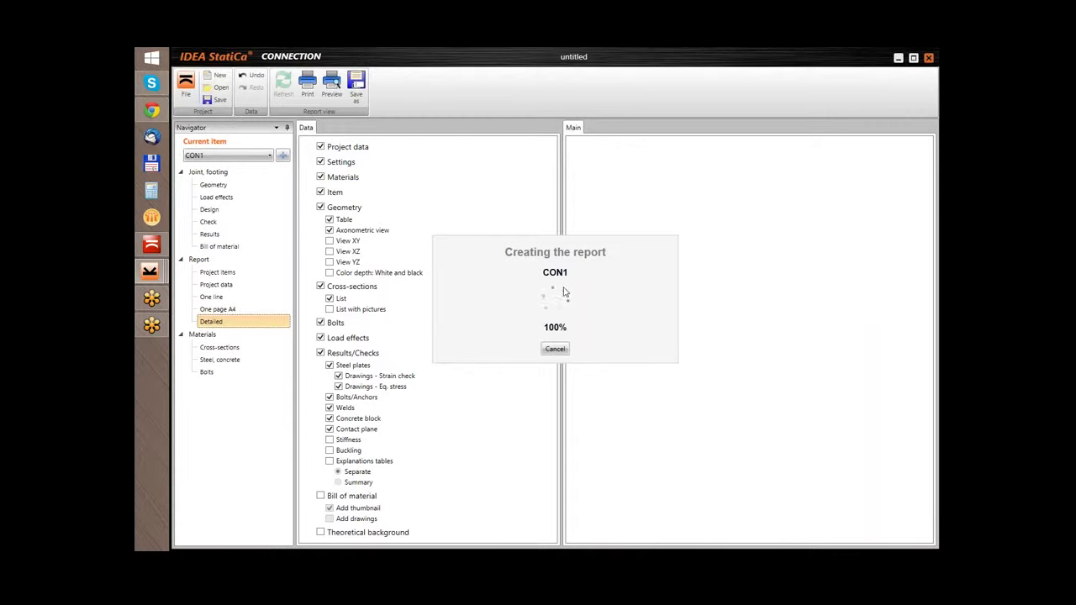
{"action": "left_click_drag", "start_coordinate": [566, 282], "coordinate": [503, 286]}
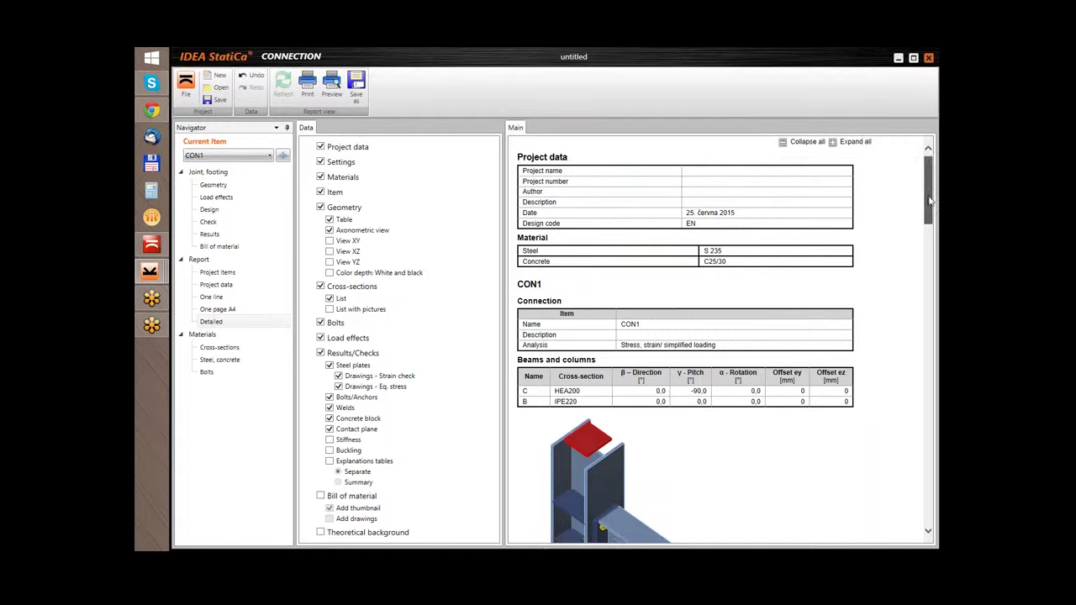
{"action": "scroll", "coordinate": [929, 199], "scroll_direction": "down", "scroll_amount": 2}
{"action": "scroll", "coordinate": [929, 202], "scroll_direction": "down", "scroll_amount": 8}
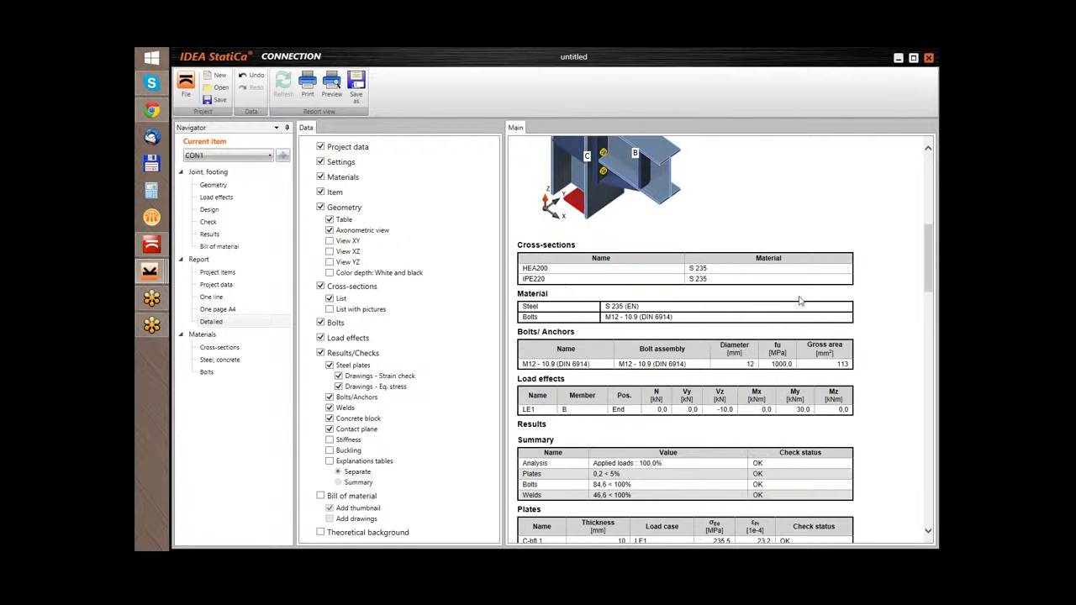
{"action": "scroll", "coordinate": [624, 252], "scroll_direction": "down", "scroll_amount": 1}
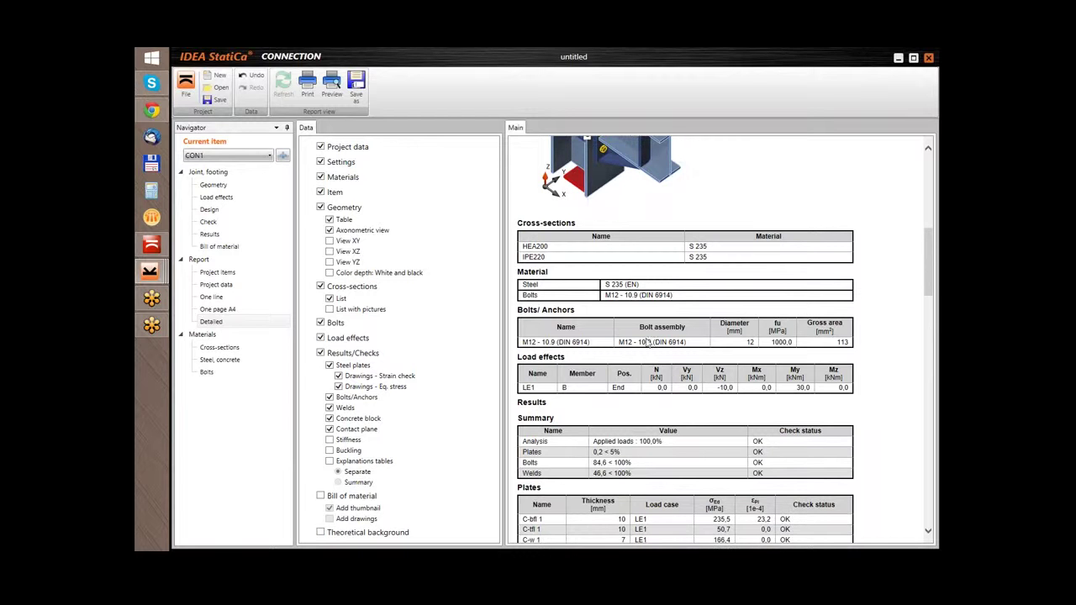
{"action": "left_click_drag", "start_coordinate": [939, 246], "coordinate": [929, 483]}
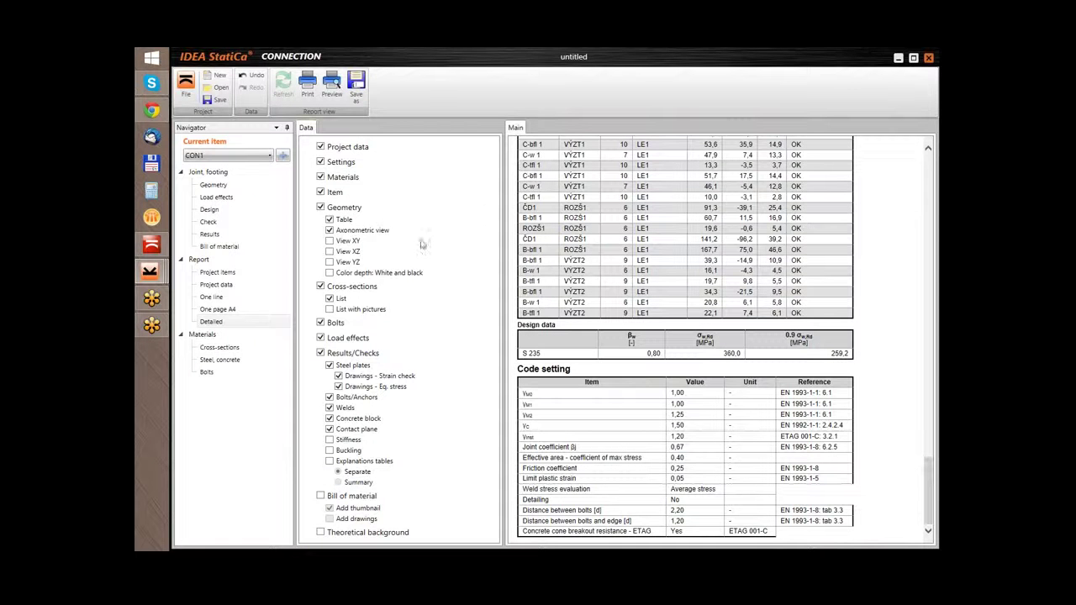